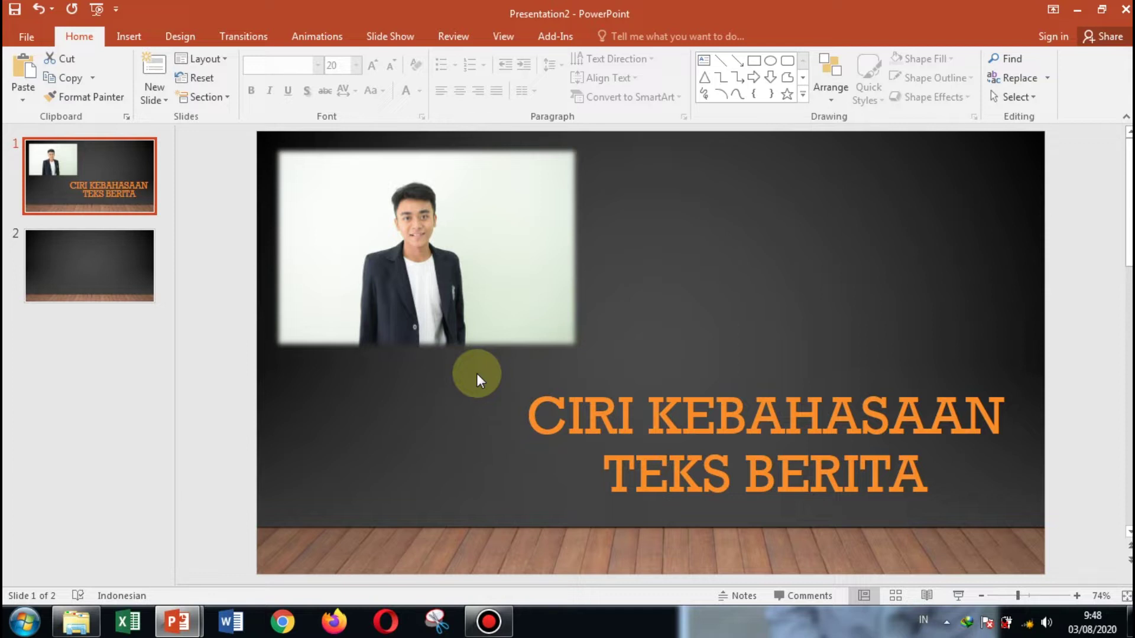
Title slide 2 'KATA KETERANGAN' and place the cursor in its content placeholder.
left_click(135, 285)
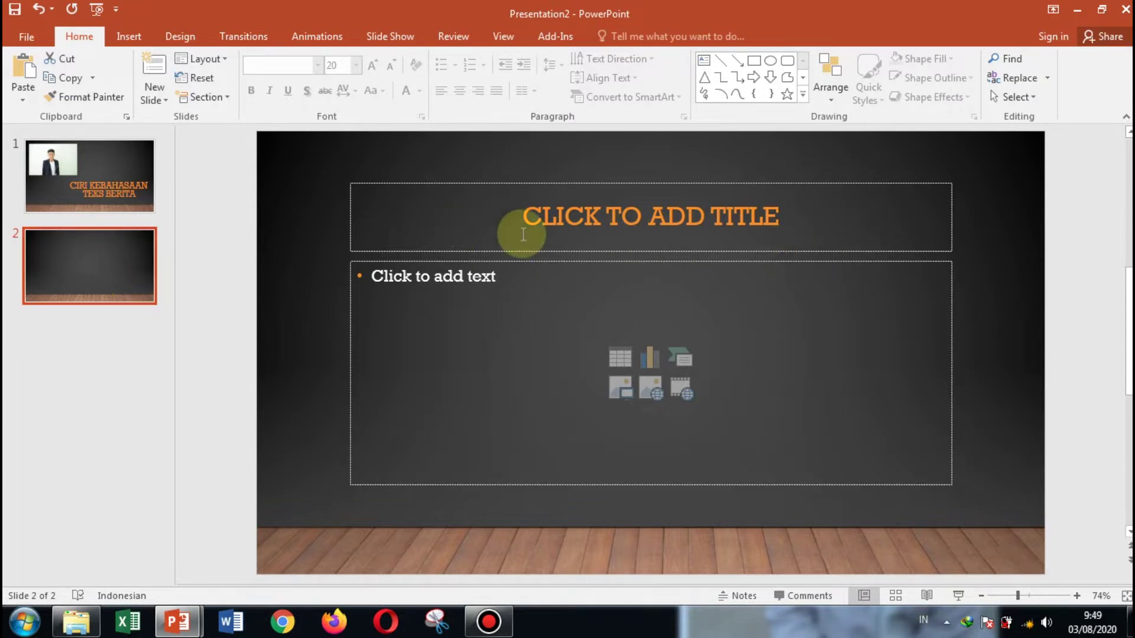
left_click(559, 243)
type("KATA")
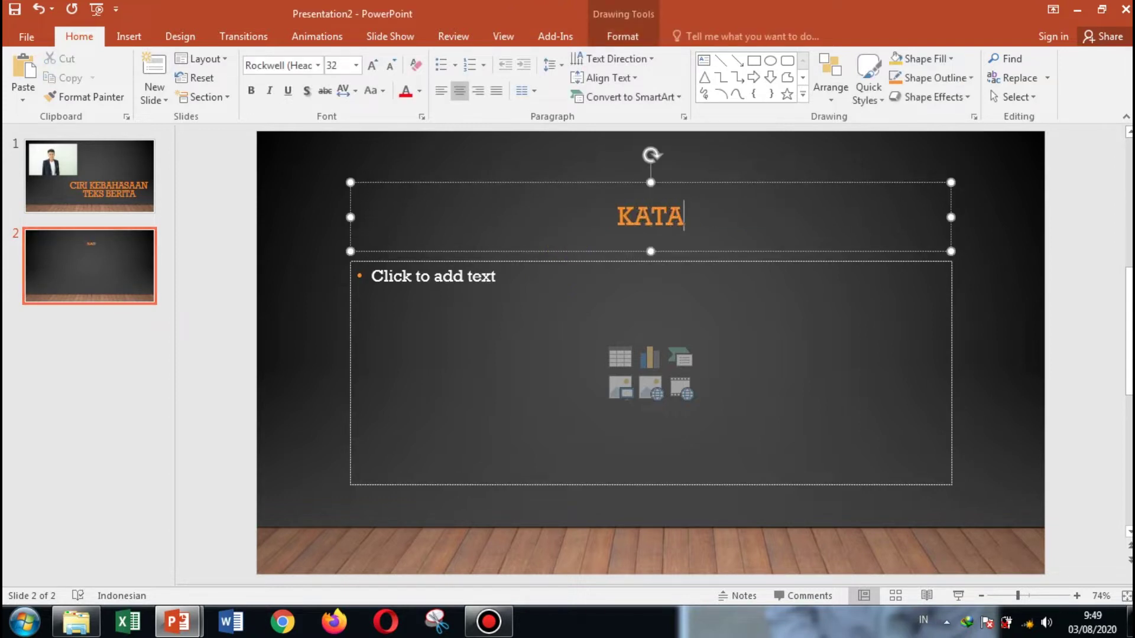
type(" KETERAG")
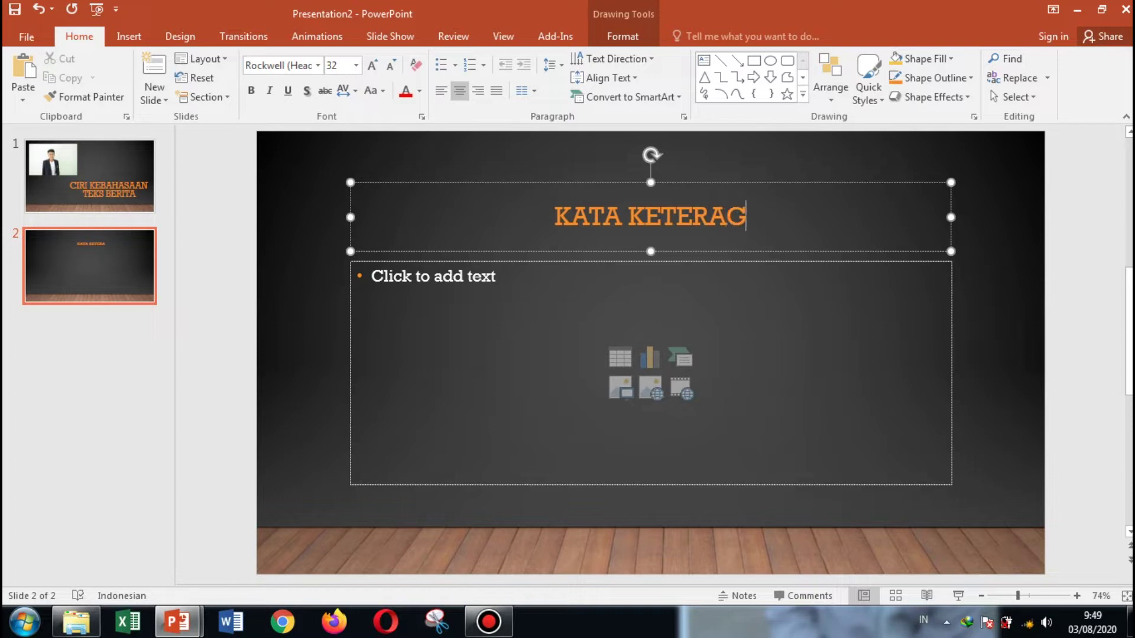
key("BackSpace")
type("NGAN")
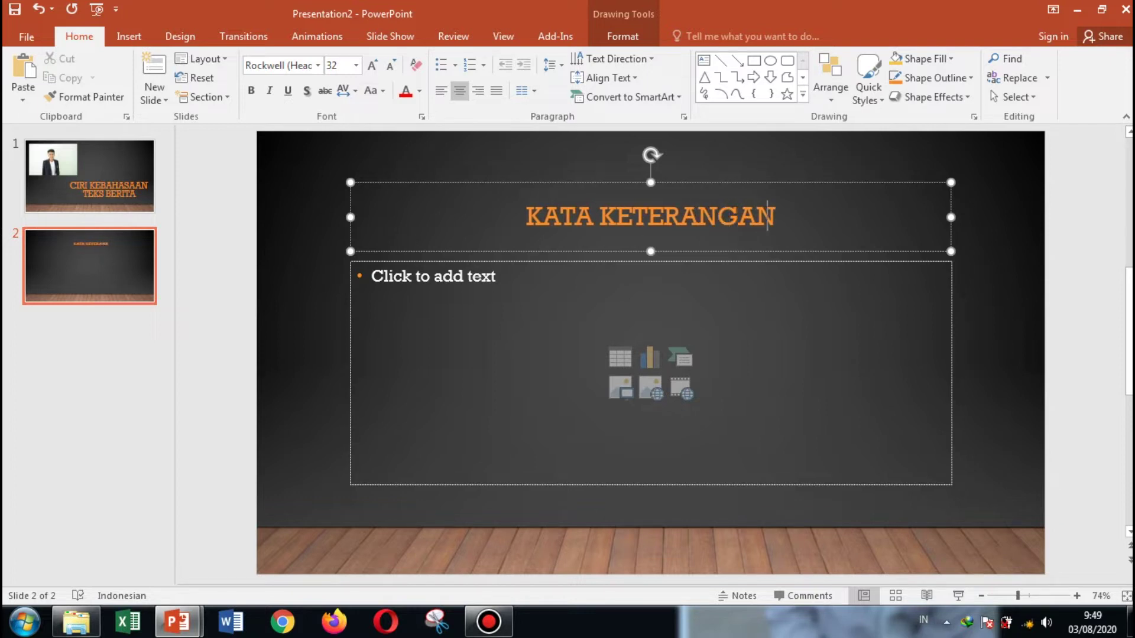
left_click(500, 288)
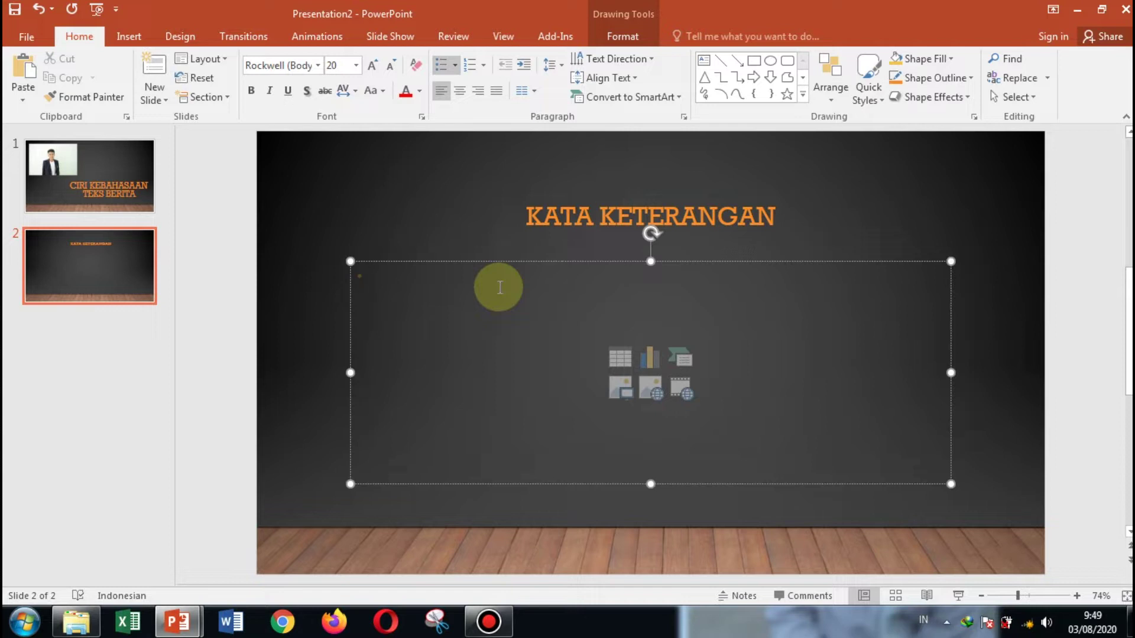
Type the first bullet 'Kata keterangan alat: misalnya dengan = dengan gunting kita bisa memotong rambut'.
type("Kata keterangan alat")
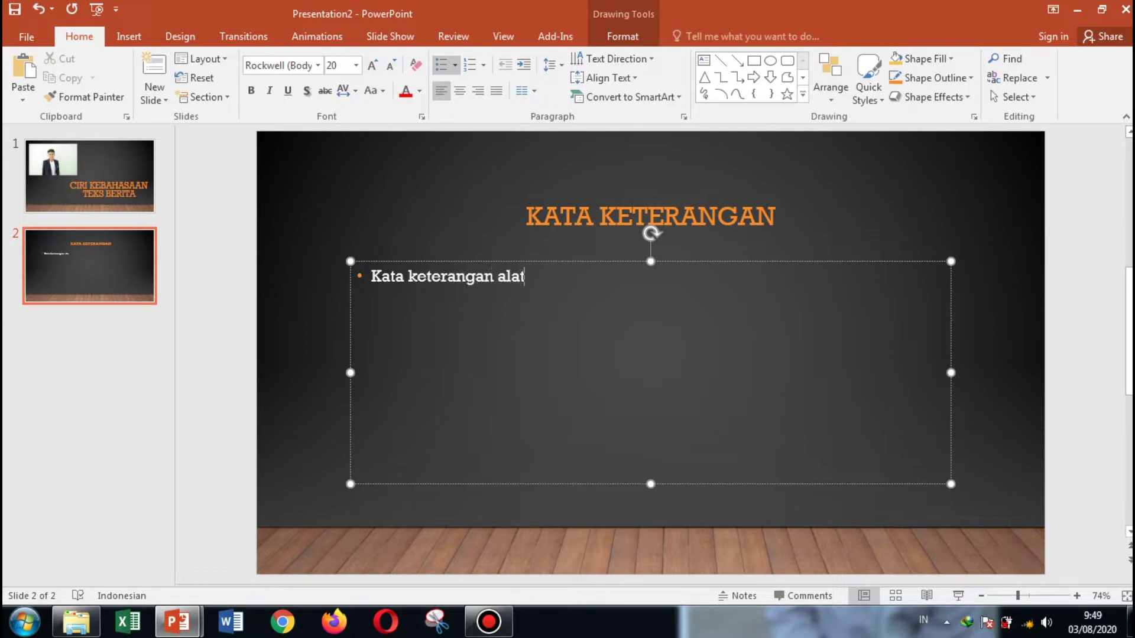
type(":")
key("BackSpace")
type(": misalnya")
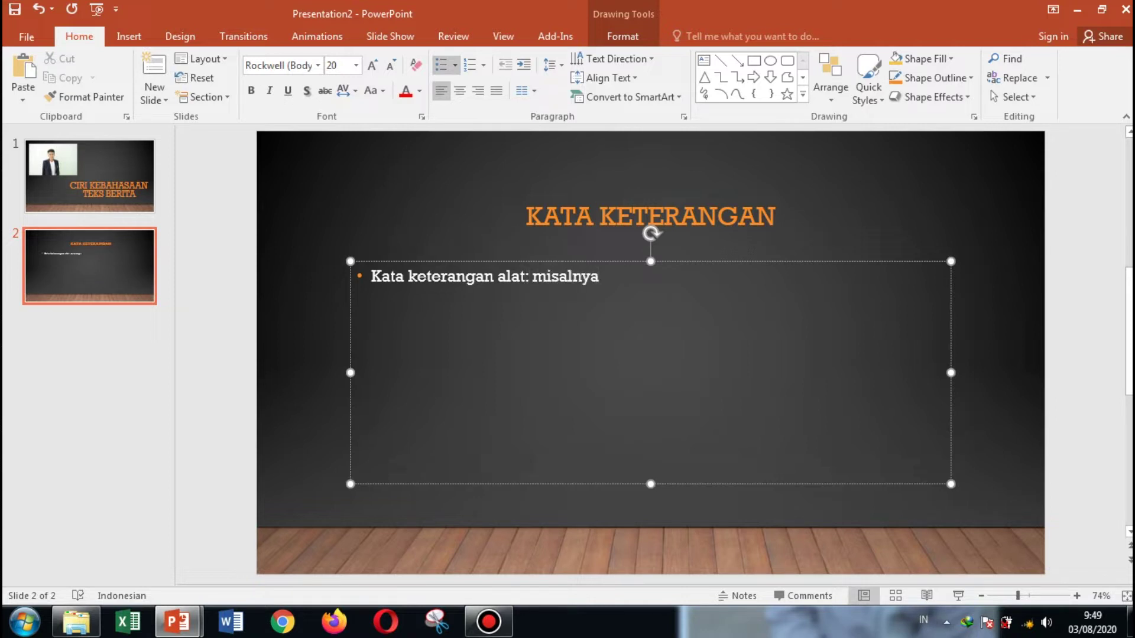
type(" dengan = de")
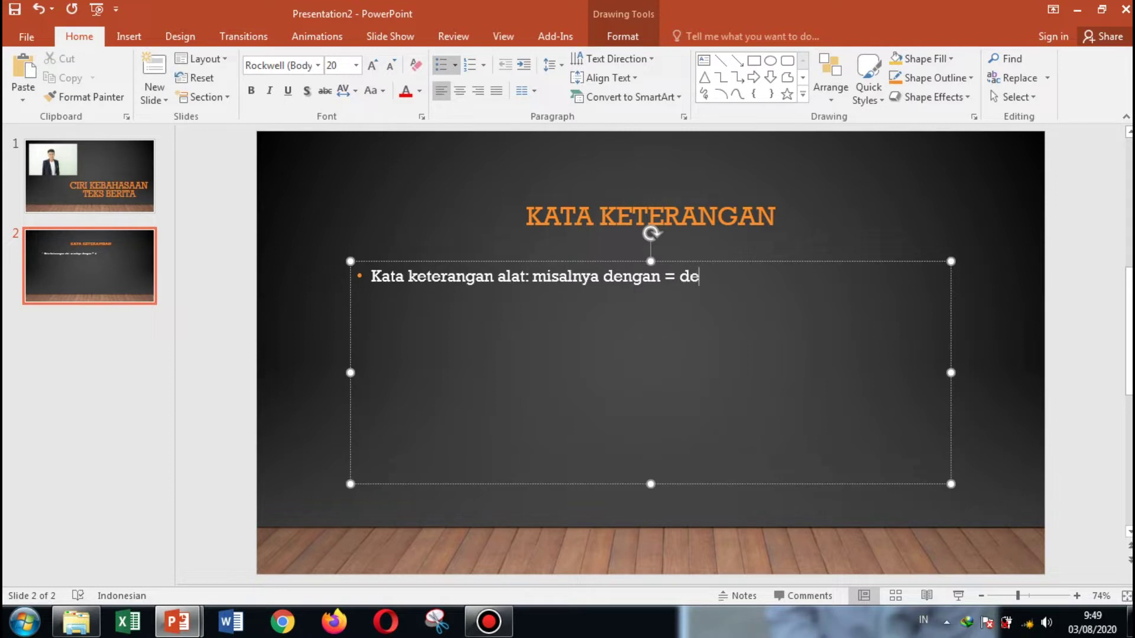
type("ngan mergguna")
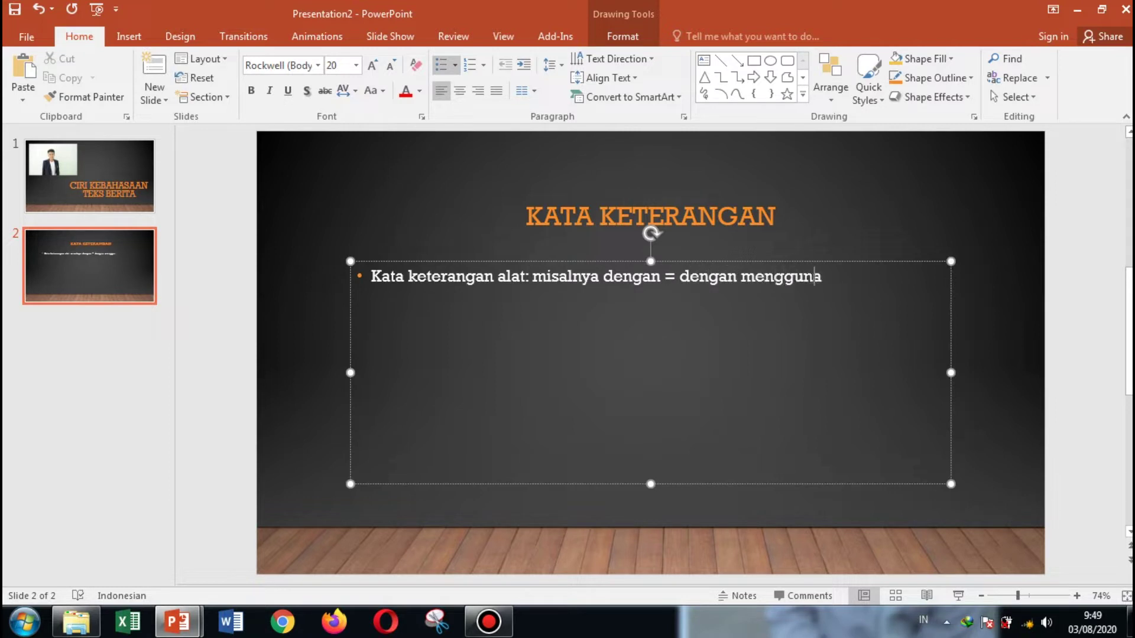
type("kan gunt")
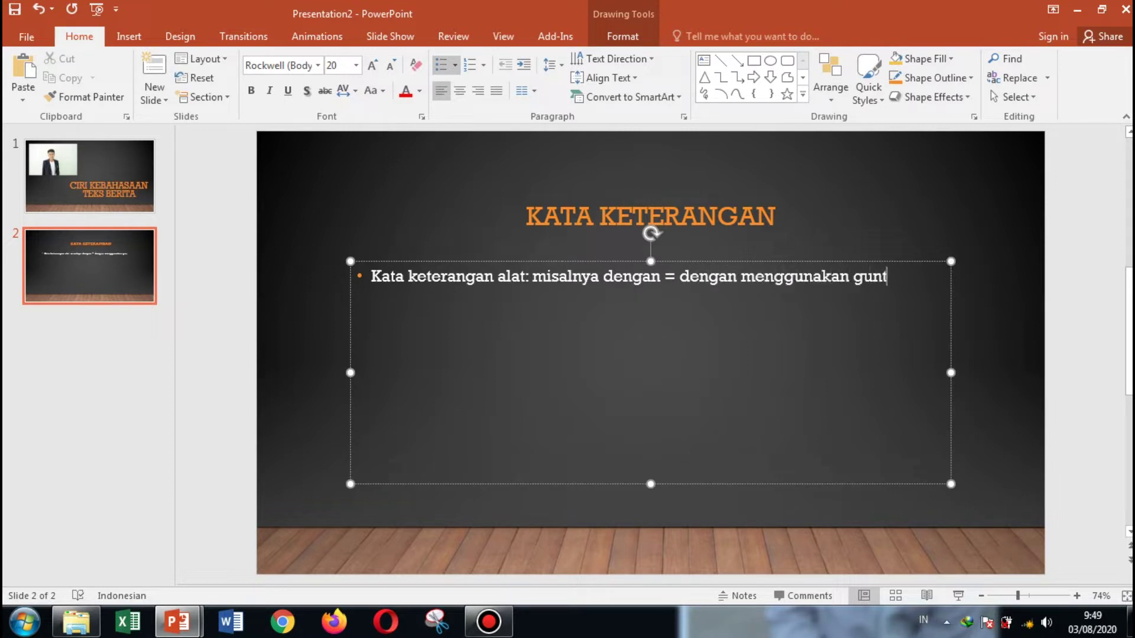
type("ing kita bisa memotong rambut")
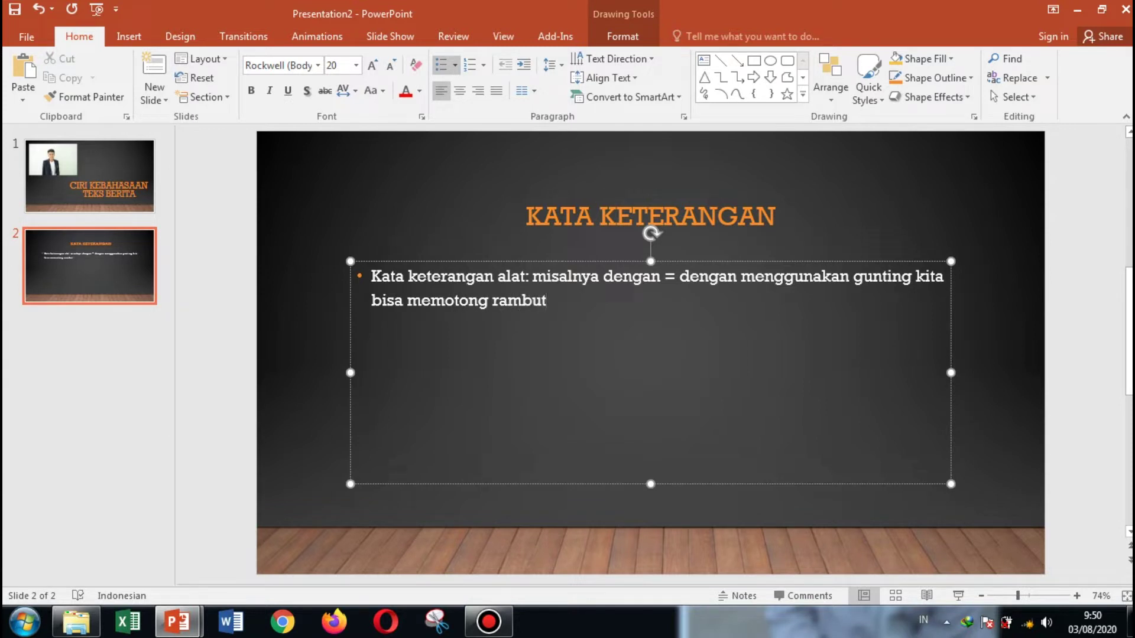
key("Right")
key("Right")
key("Right")
key("Right")
key("Right")
key("Right")
key("Right")
key("Right")
key("Right")
key("Right")
key("Right")
key("Right")
key("Right")
key("Right")
key("Right")
key("Right")
key("Right")
key("Right")
key("Right")
key("Right")
key("Left")
key("BackSpace")
key("BackSpace")
key("BackSpace")
key("BackSpace")
key("BackSpace")
key("BackSpace")
key("BackSpace")
key("BackSpace")
key("BackSpace")
key("BackSpace")
key("BackSpace")
key("BackSpace")
key("BackSpace")
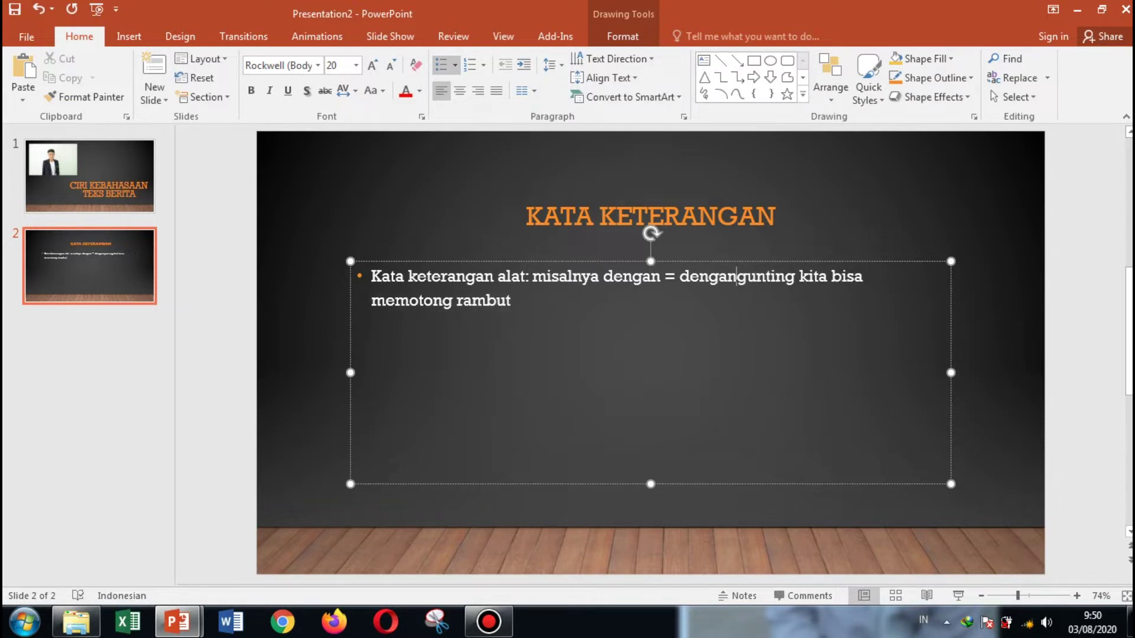
key("Left")
key("Left")
key("Left")
key("Left")
key("Left")
key("Left")
key("Left")
key("Left")
key("Left")
key("Left")
key("Left")
key("Right")
key("Right")
key("Right")
key("Right")
key("Right")
key("Right")
key("Right")
key("Right")
key("Right")
key("Right")
key("Right")
key("Right")
key("Right")
key("Right")
key("Right")
key("Right")
key("Right")
key("Right")
key("Right")
key("Right")
key("Right")
key("Right")
key("Right")
key("Right")
key("Right")
key("Right")
key("Right")
key("Right")
key("Right")
key("Right")
key("Right")
key("Right")
key("Right")
key("Right")
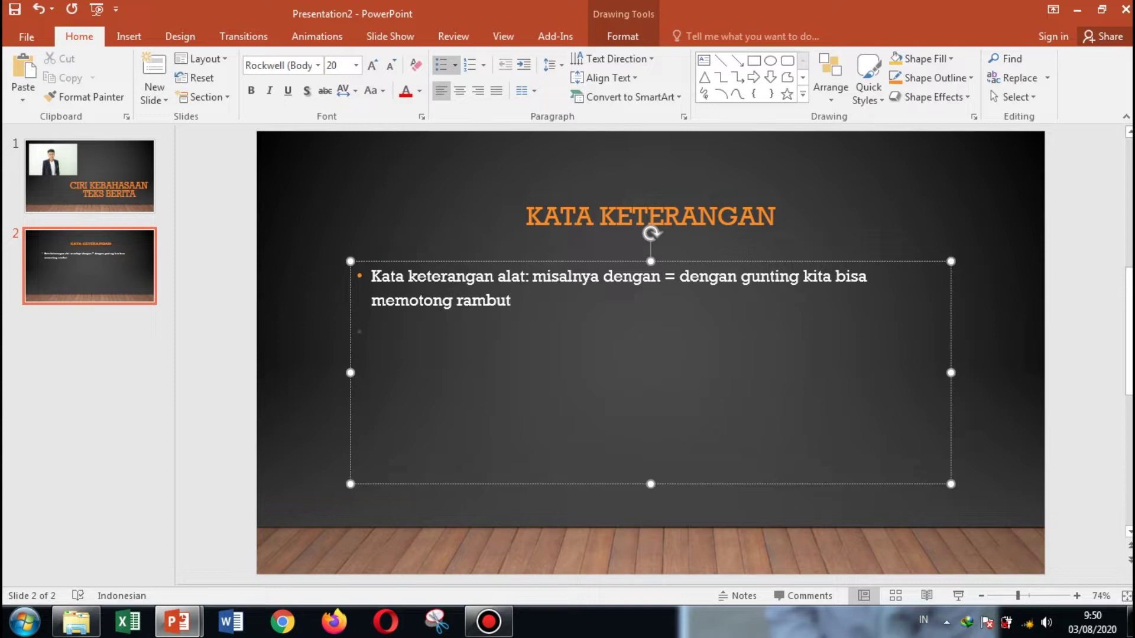
Type the kesertaan bullet with its 'bersama' example ending 'orang yang pintar'.
type("kata keteran")
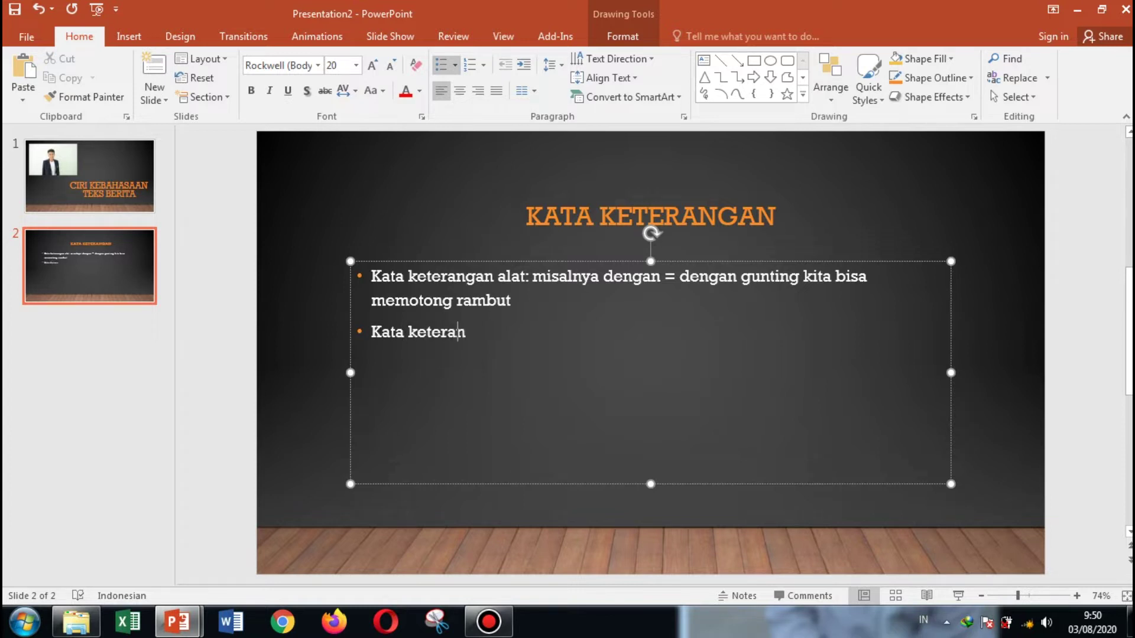
type("gan kesertaan,")
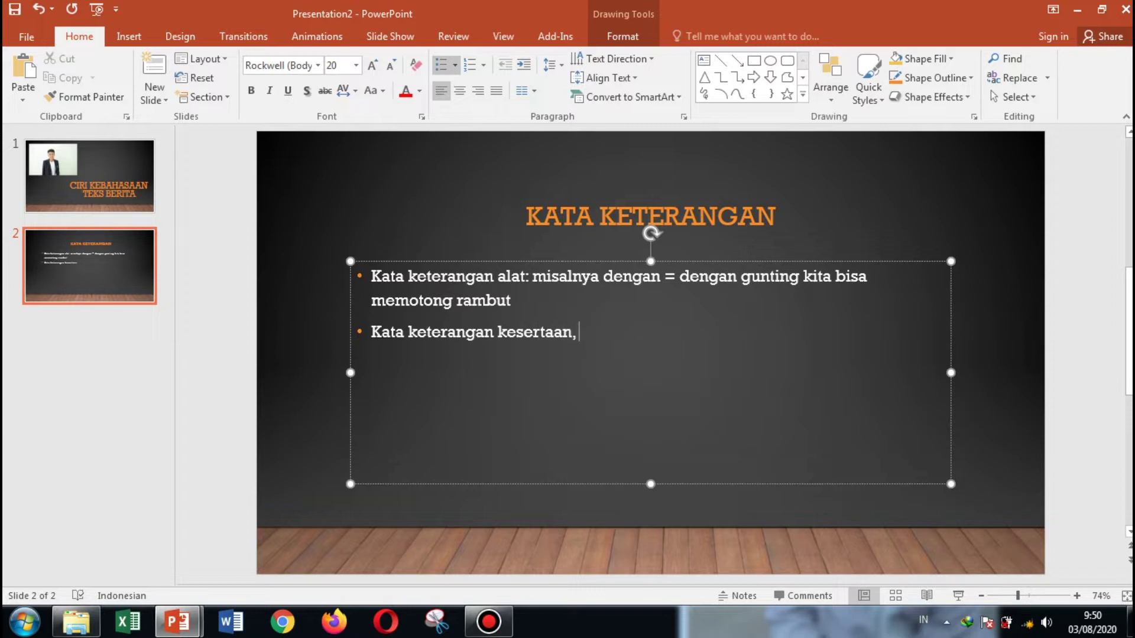
type(" misalnya bersama")
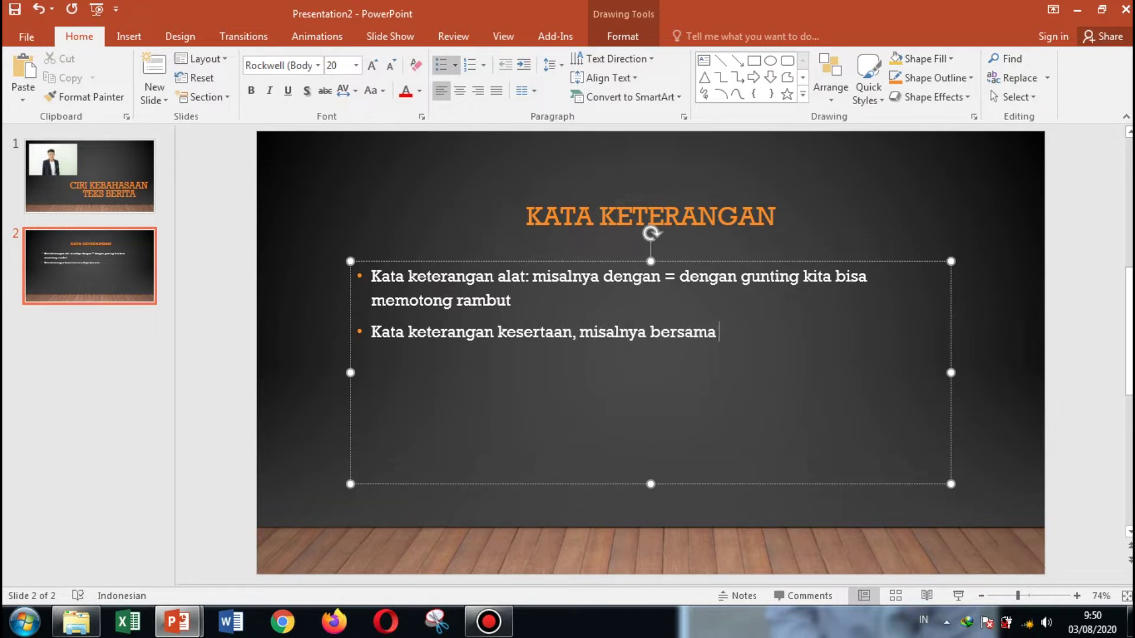
type(" = bersama")
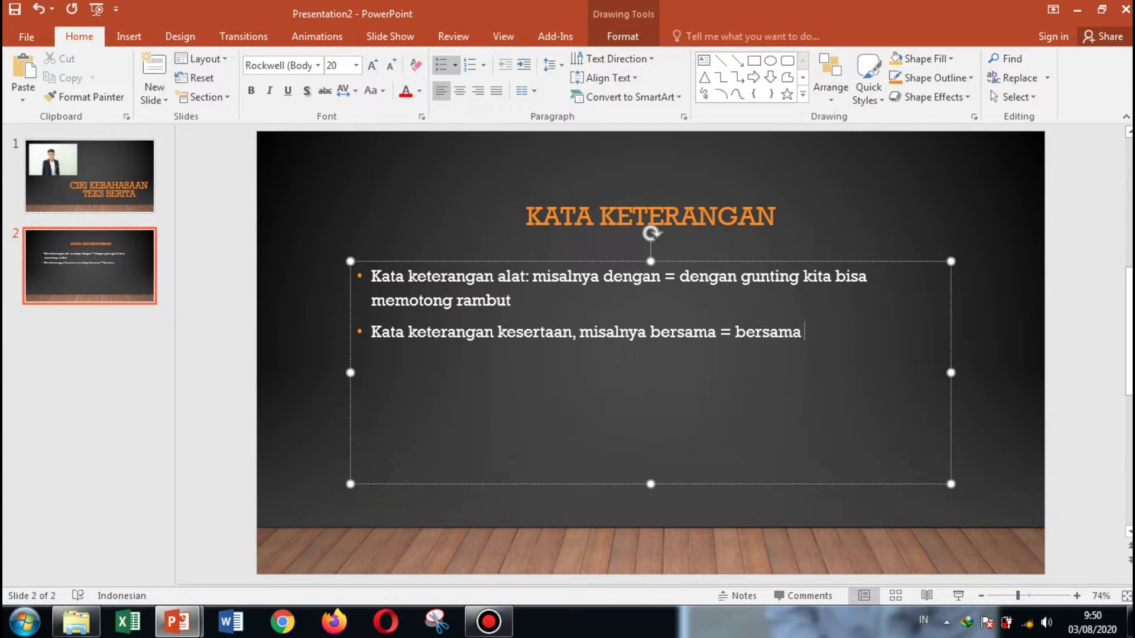
type("Asep kita bisa men")
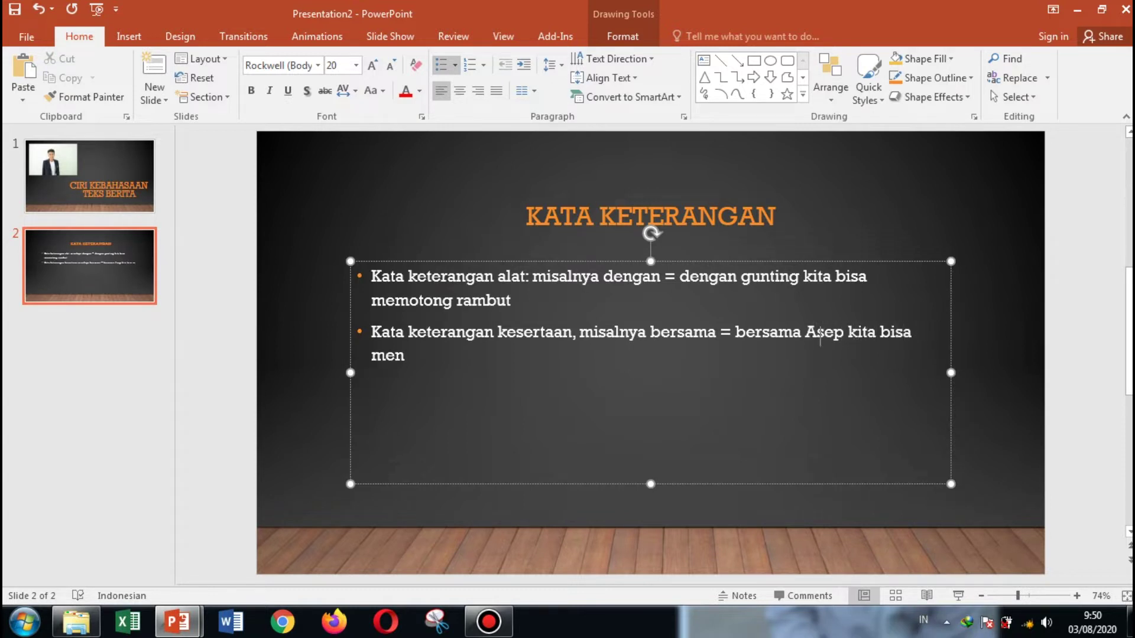
type("jadi orang y")
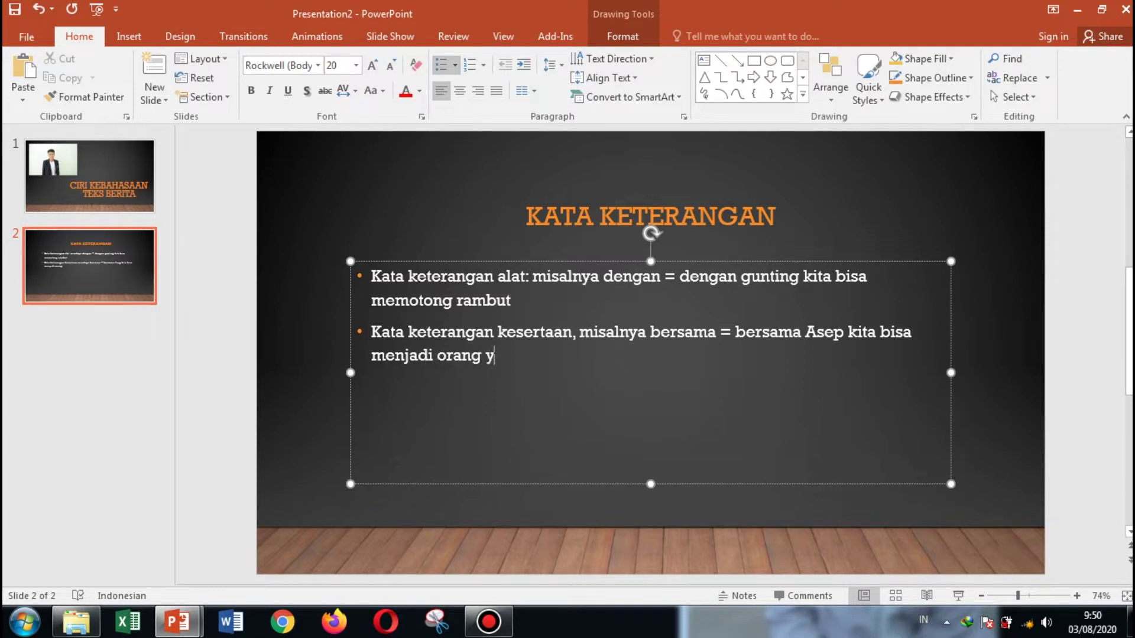
type("ang pinar")
key("BackSpace")
key("BackSpace")
key("BackSpace")
type("ntar")
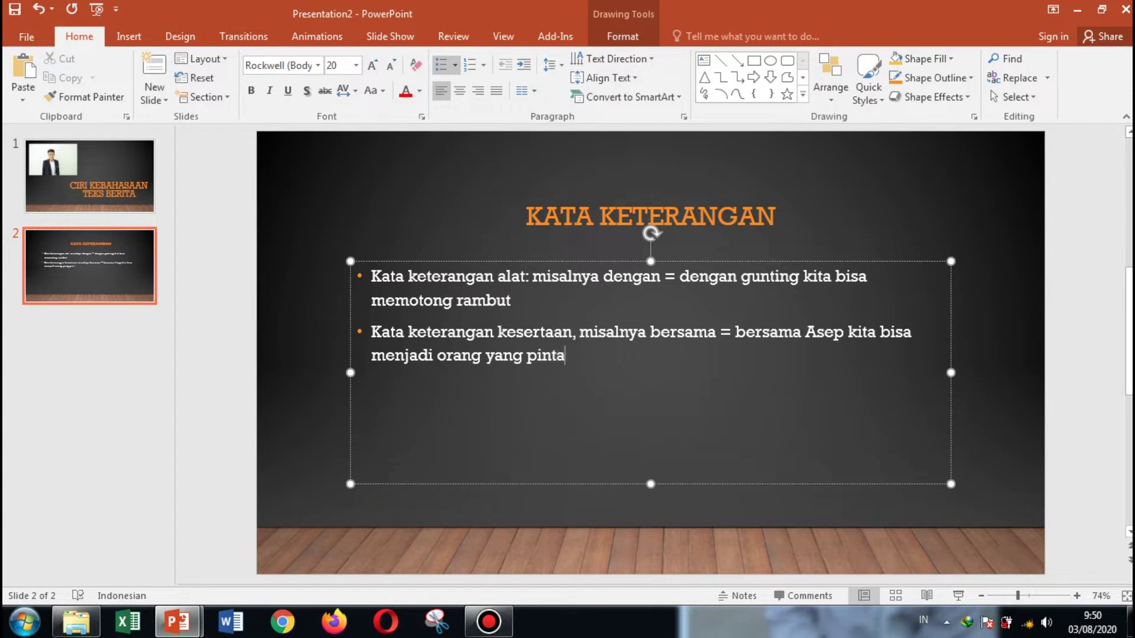
Review the kesertaan bullet's wording, then start a new bullet below it.
key("Up")
key("Right")
key("Right")
key("Right")
key("Right")
key("Right")
key("Right")
key("Right")
key("Right")
key("Right")
key("Right")
key("Right")
key("Right")
key("Right")
key("Right")
key("Right")
key("Right")
key("Right")
key("Right")
key("Right")
key("Right")
left_click(531, 331)
left_click(621, 332)
left_click(806, 334)
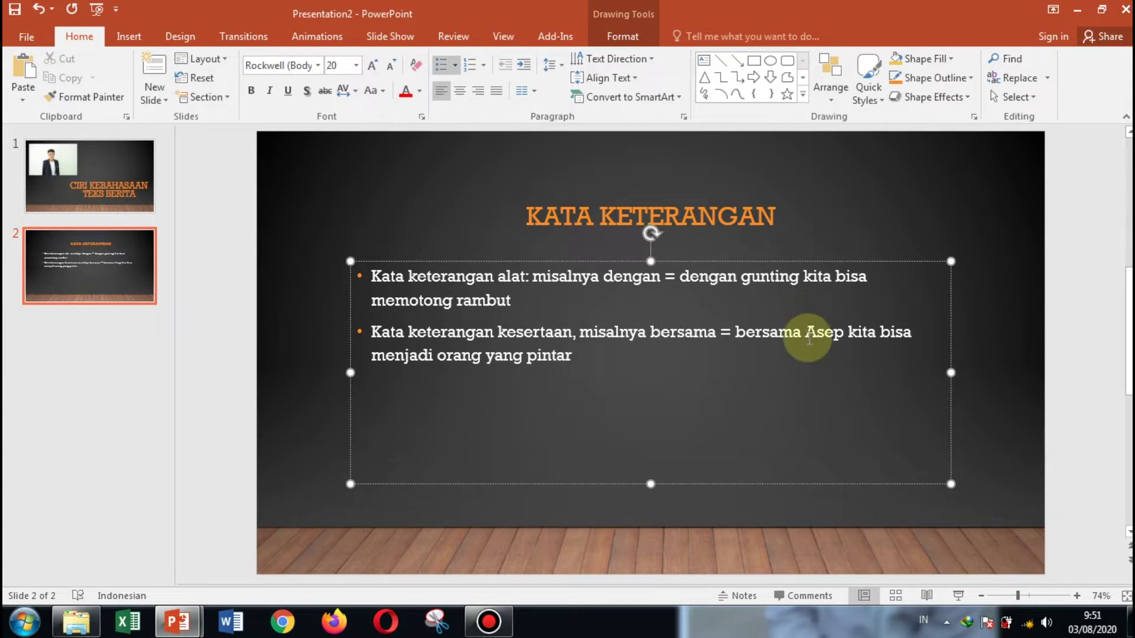
left_click_drag(734, 331, 799, 337)
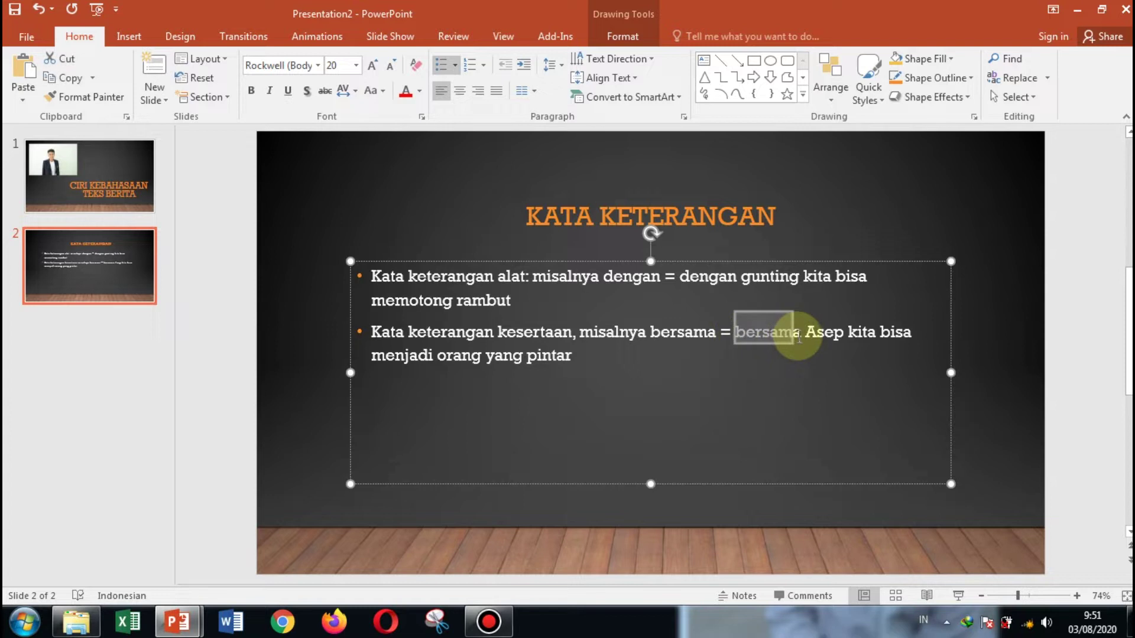
left_click(609, 359)
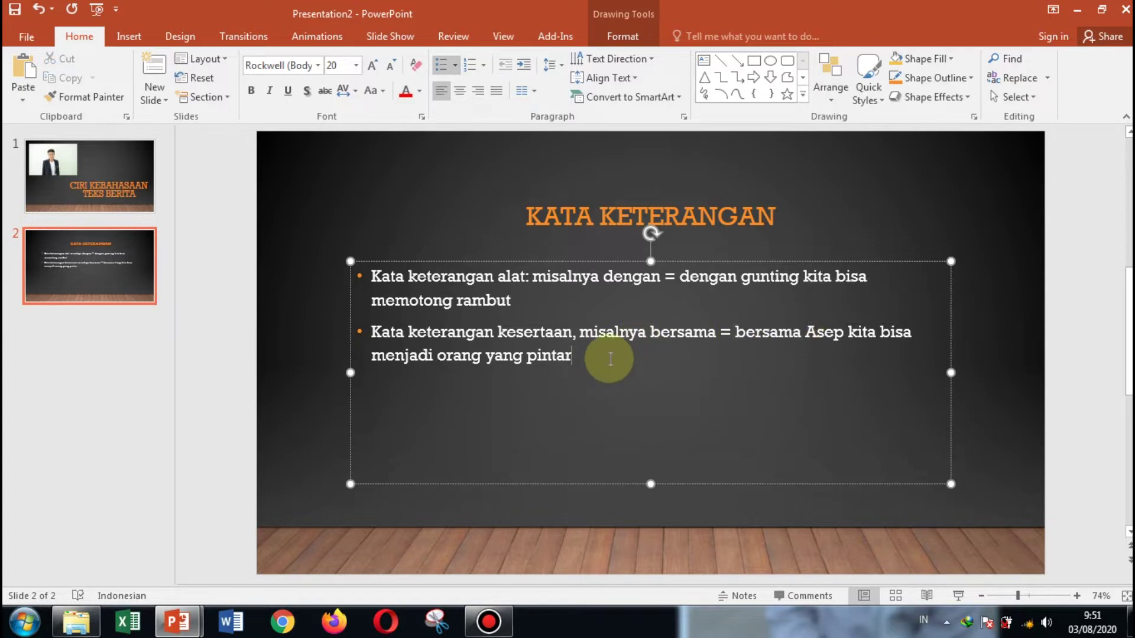
key("Return")
Type the third bullet 'Kata keterangan perlawanan, misalnya meskipun = meskipun cantik ternyata dia tidak baik'.
type("kita bisa menjadi orang yang pintar Kata keter")
type("angan ")
type("perlawanan")
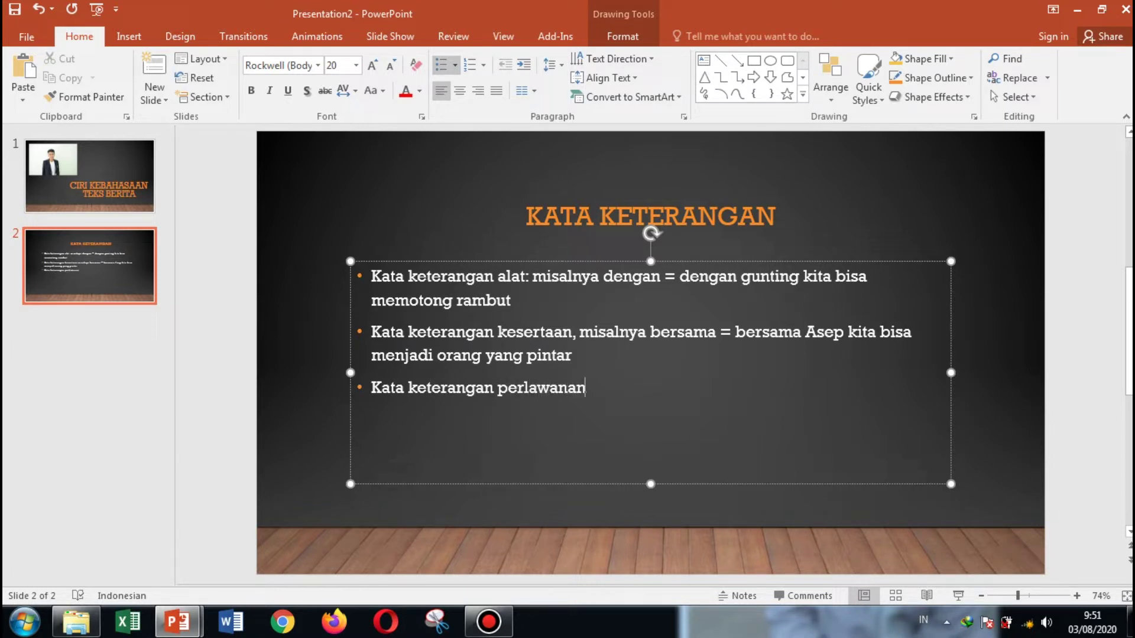
type(", misalnya meskipun ")
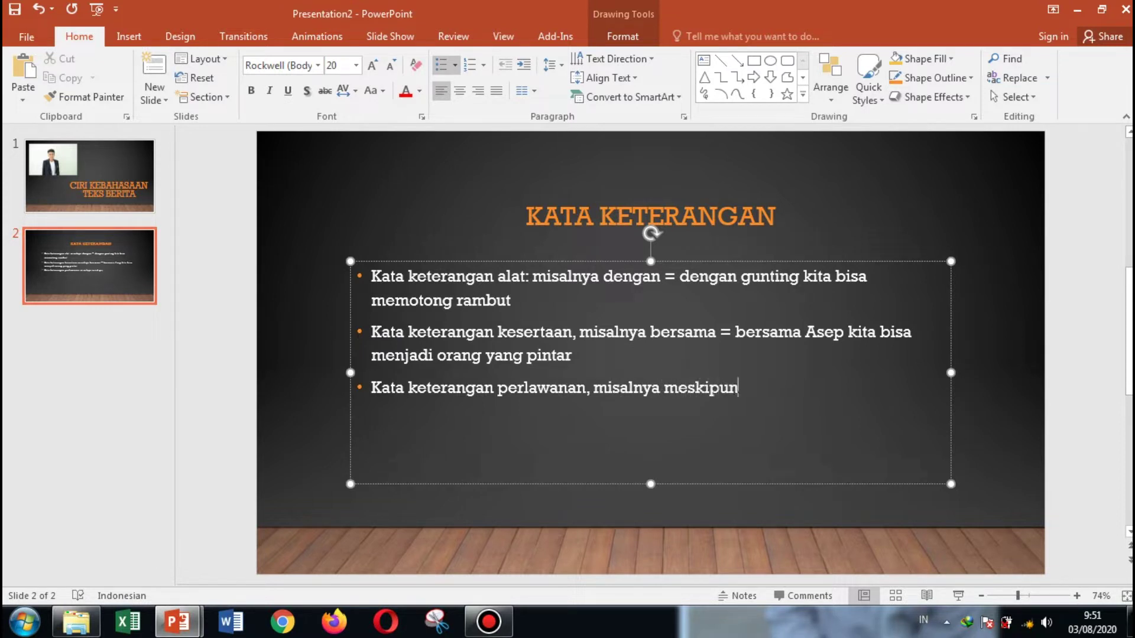
type("= meskipun")
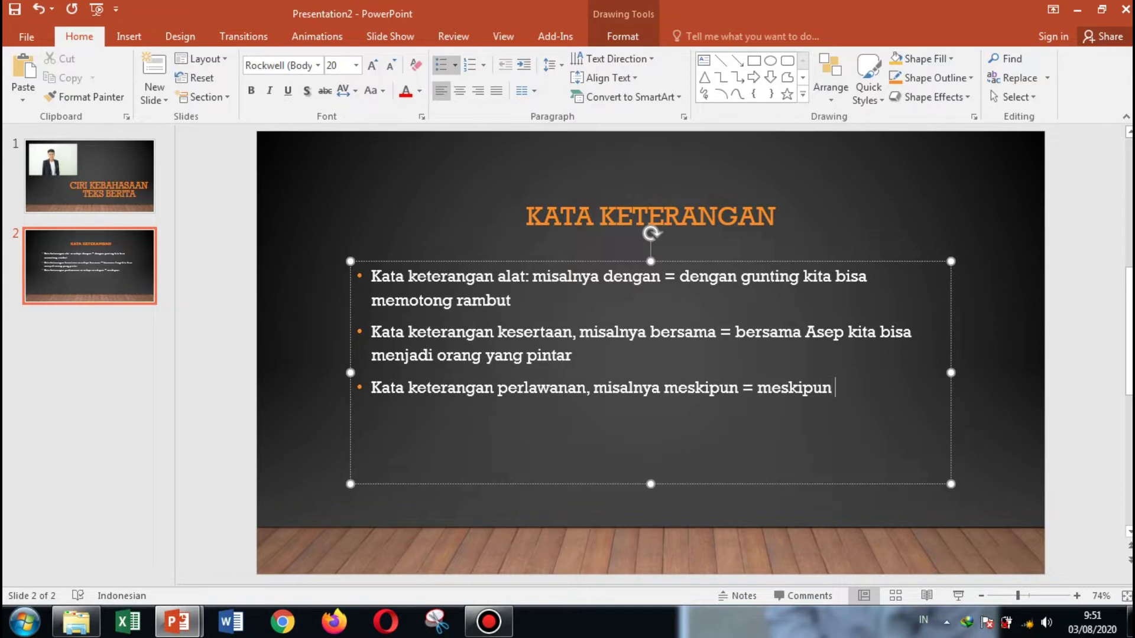
type(" cantik terny")
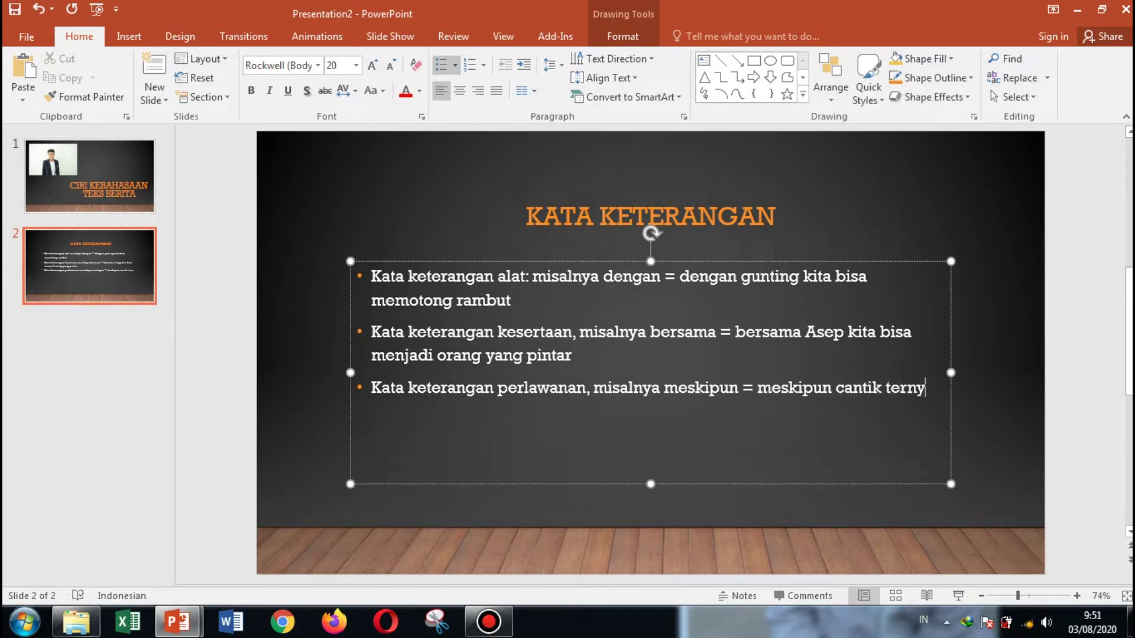
type("ata ")
type("di")
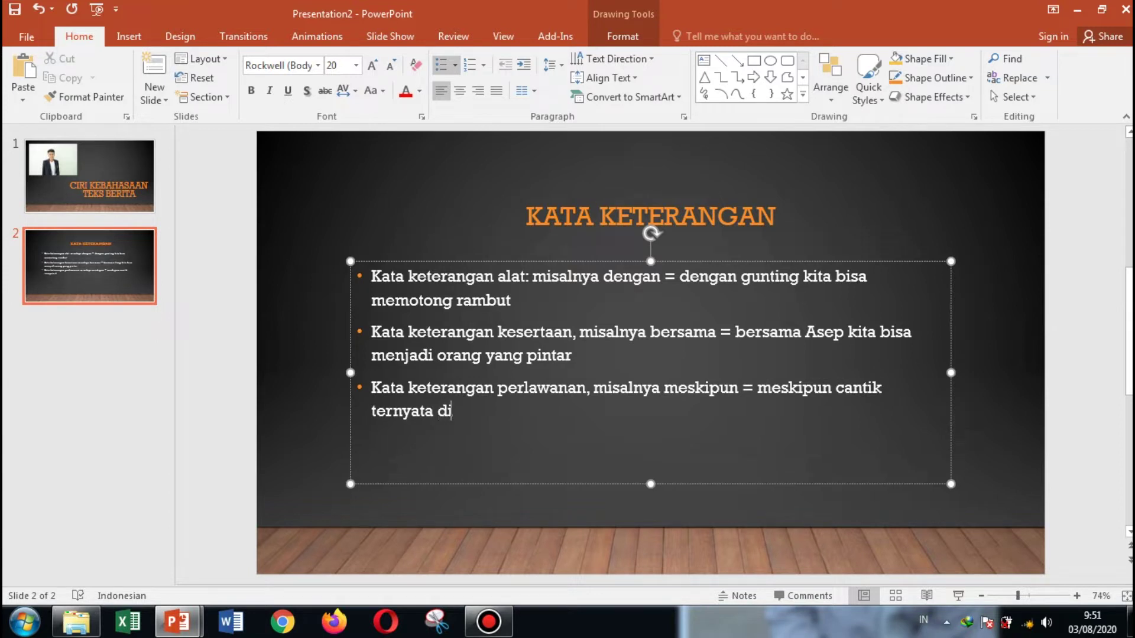
type("a tidak baik.")
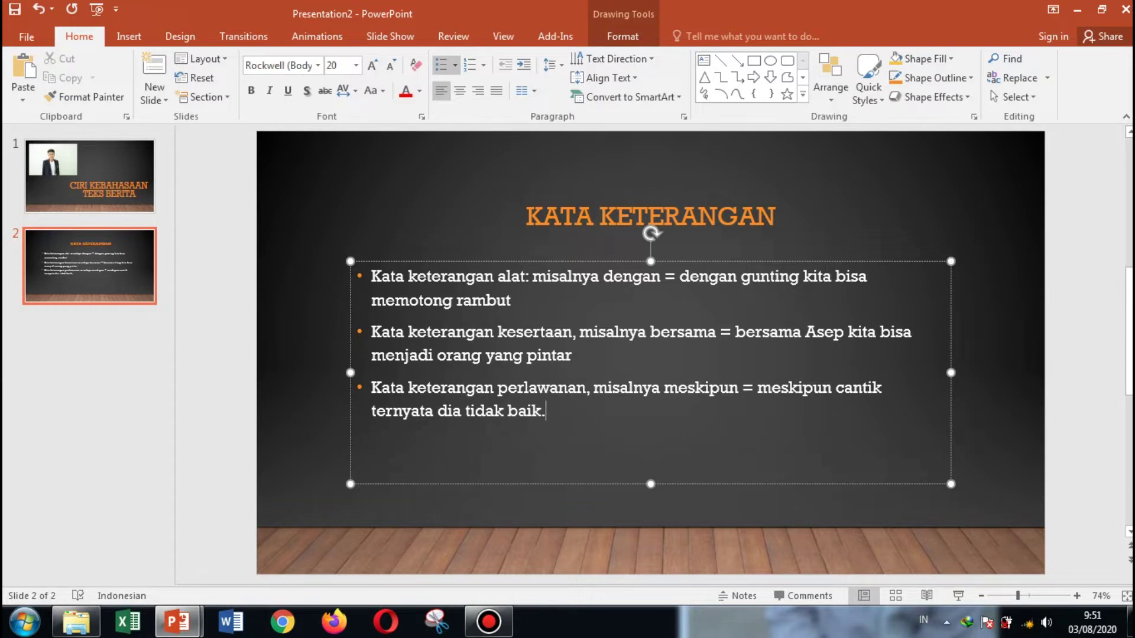
Add a bullet 'kata keterangan tujuan, misalnya untuk = untuk bisa pandai, seseorang harus rajin belajar'.
key("Return")
type("kata keteranga")
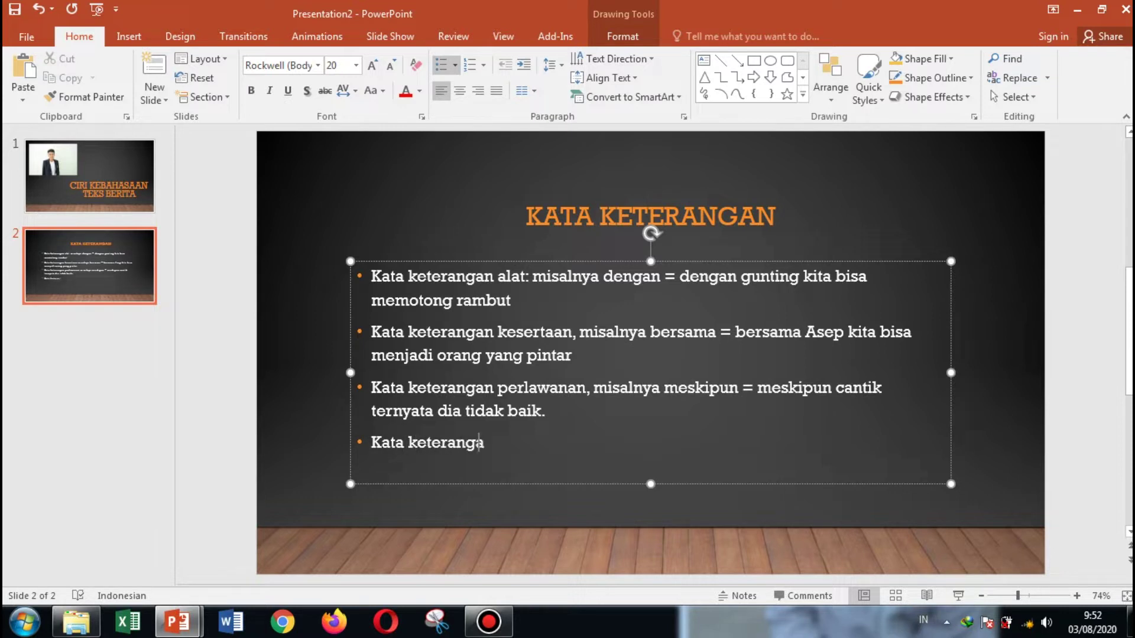
type("n tujuan, misalny")
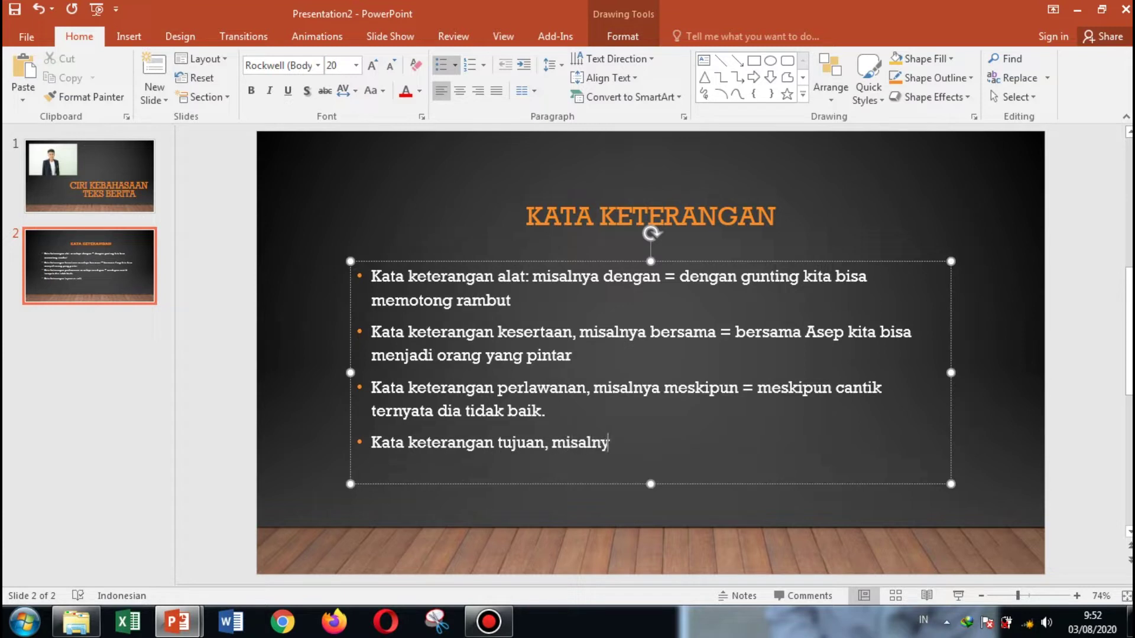
type("a untuk =")
type("untuk")
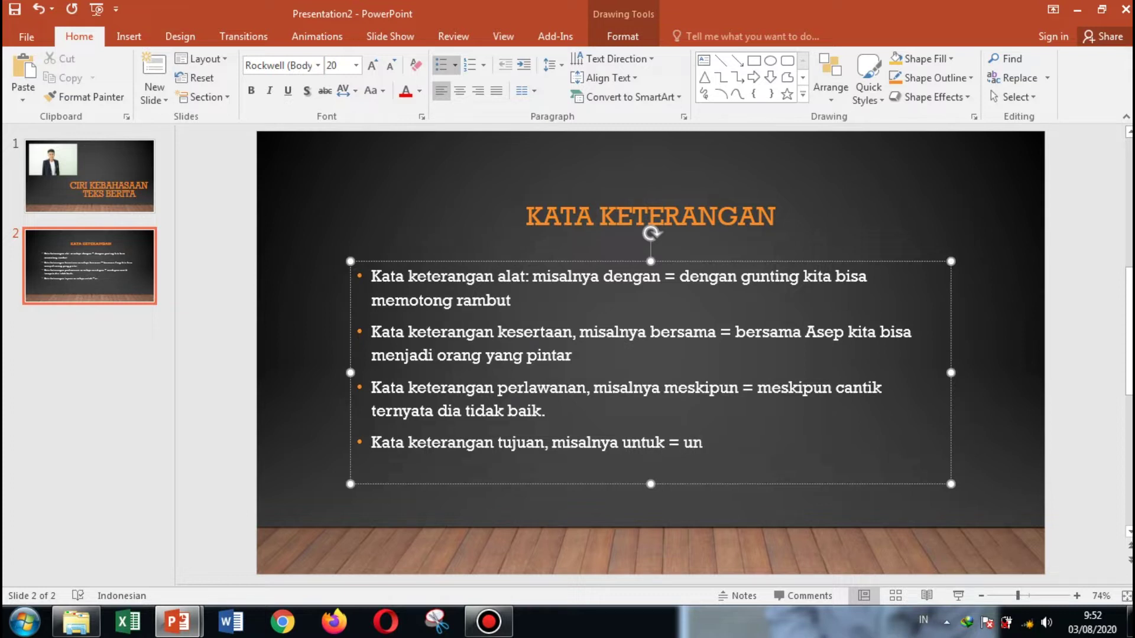
type(" bisa pan")
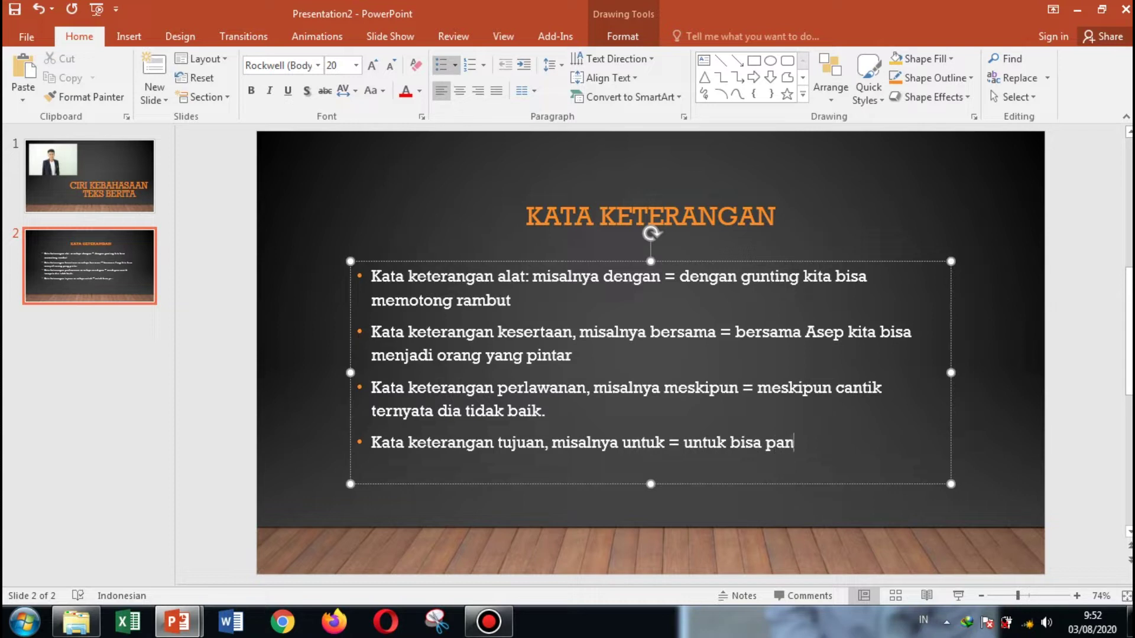
type("dai, seseor")
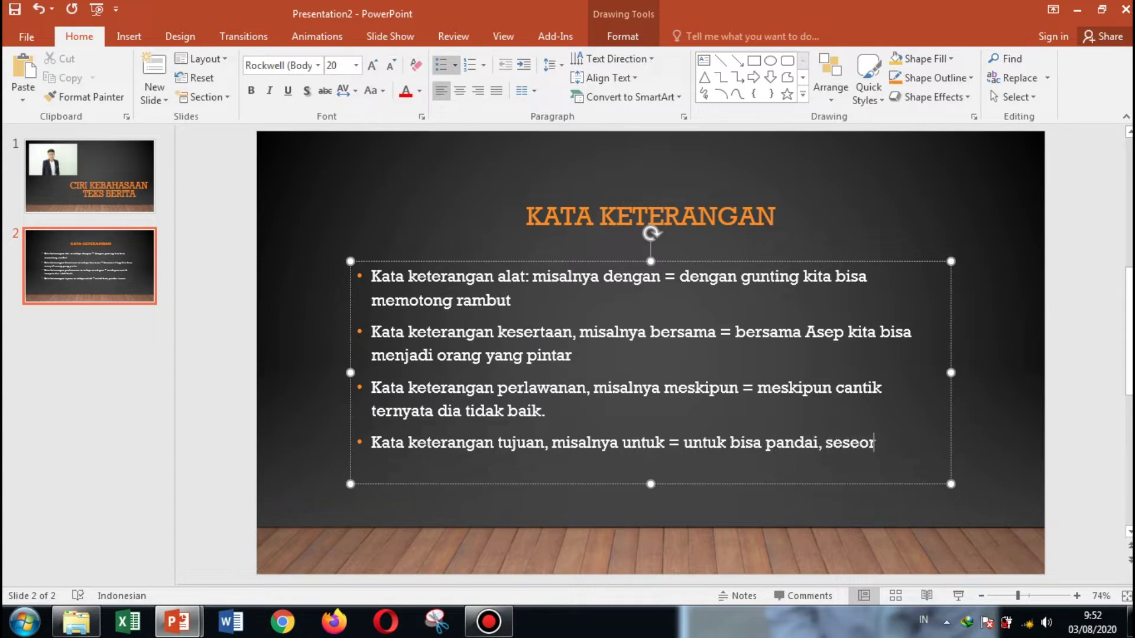
type("ang harus raji")
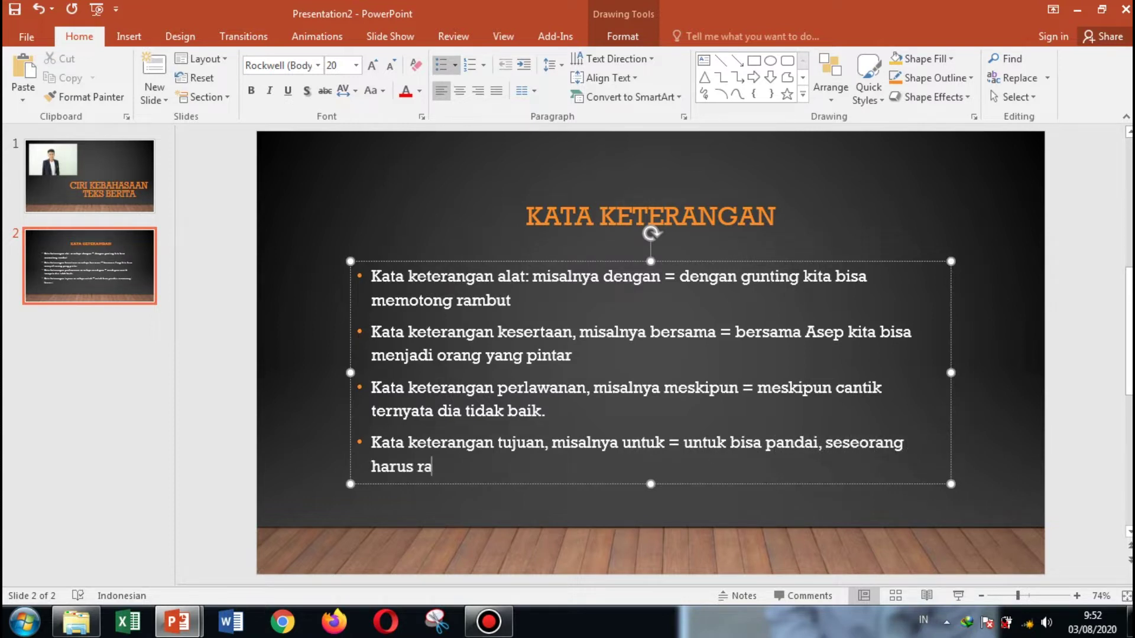
key("BackSpace")
type("jin belajar")
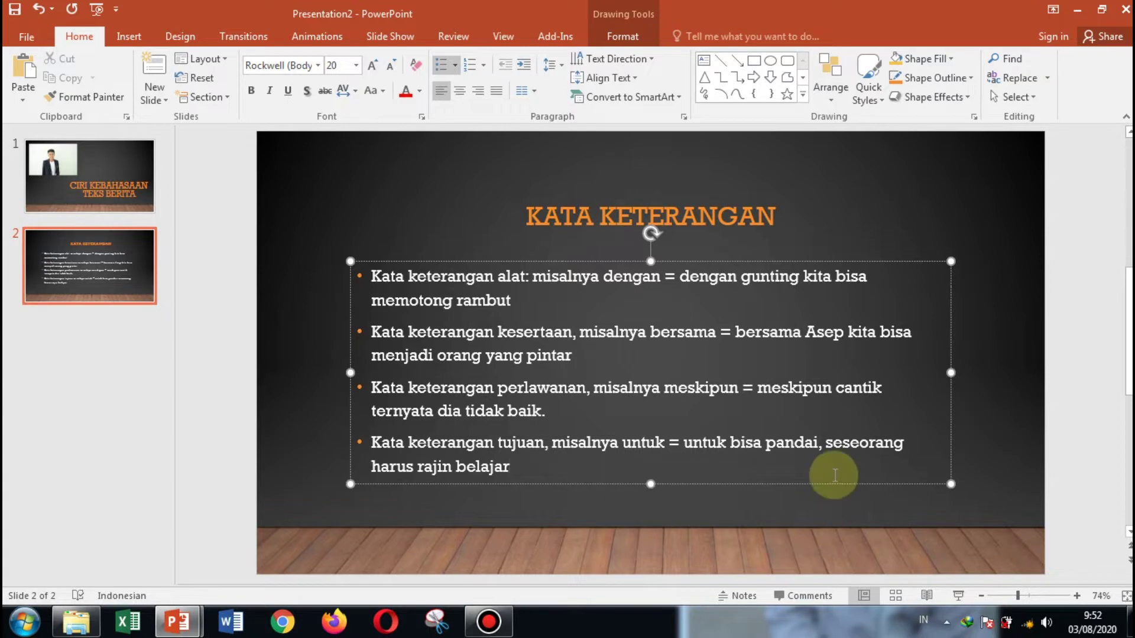
Check the tujuan bullet's wording by selecting 'pandai' and the second 'untuk'.
left_click(780, 534)
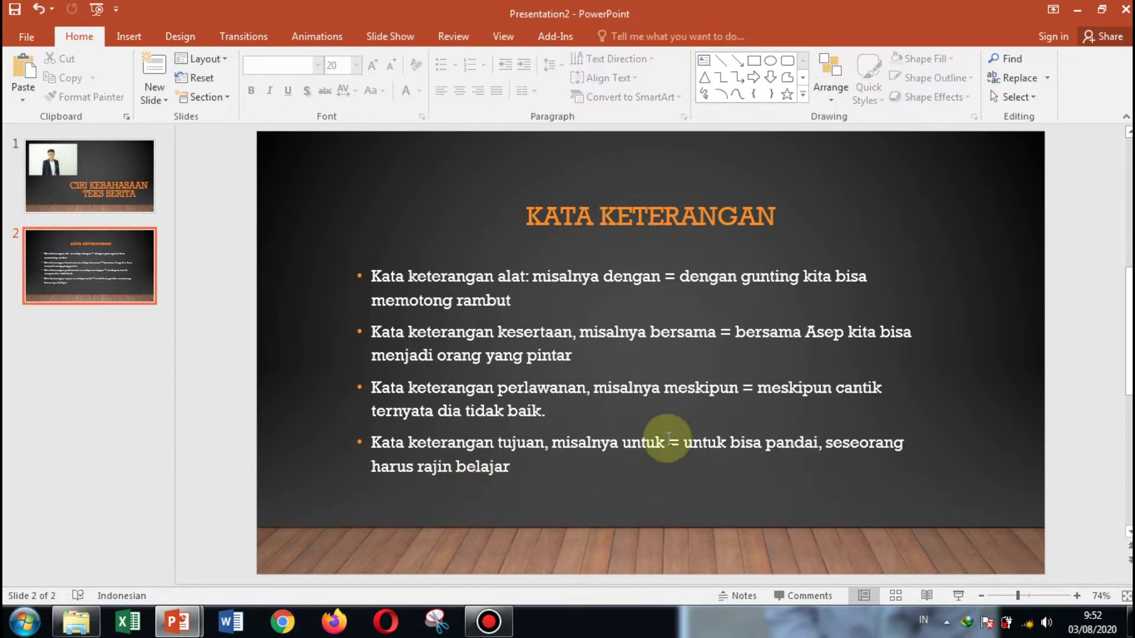
left_click(771, 442)
double_click(774, 442)
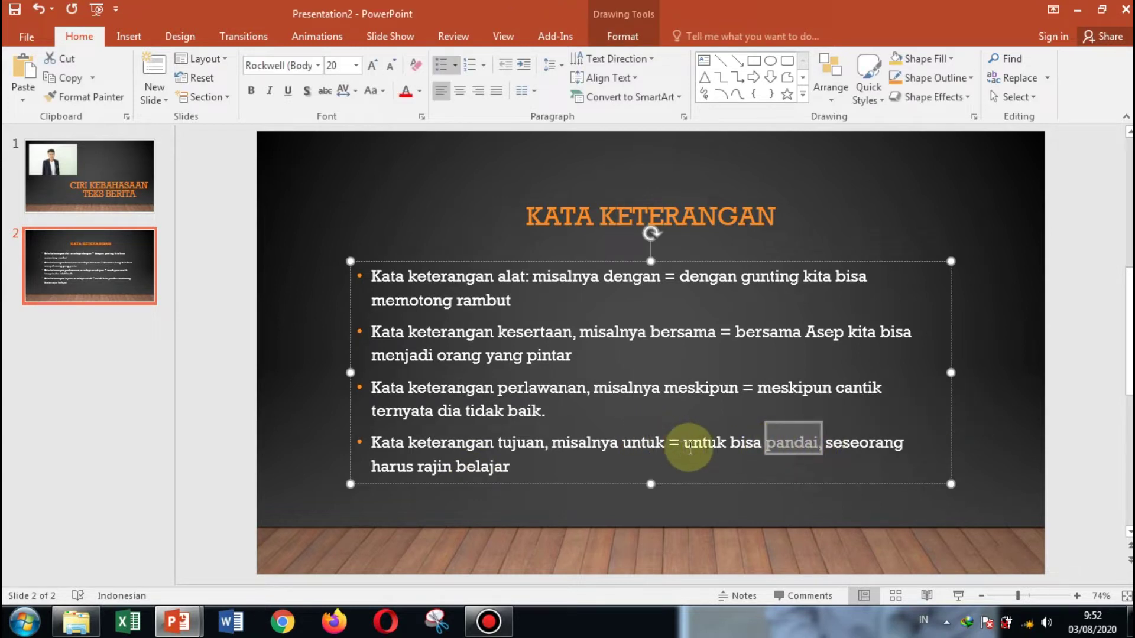
left_click_drag(683, 444, 717, 447)
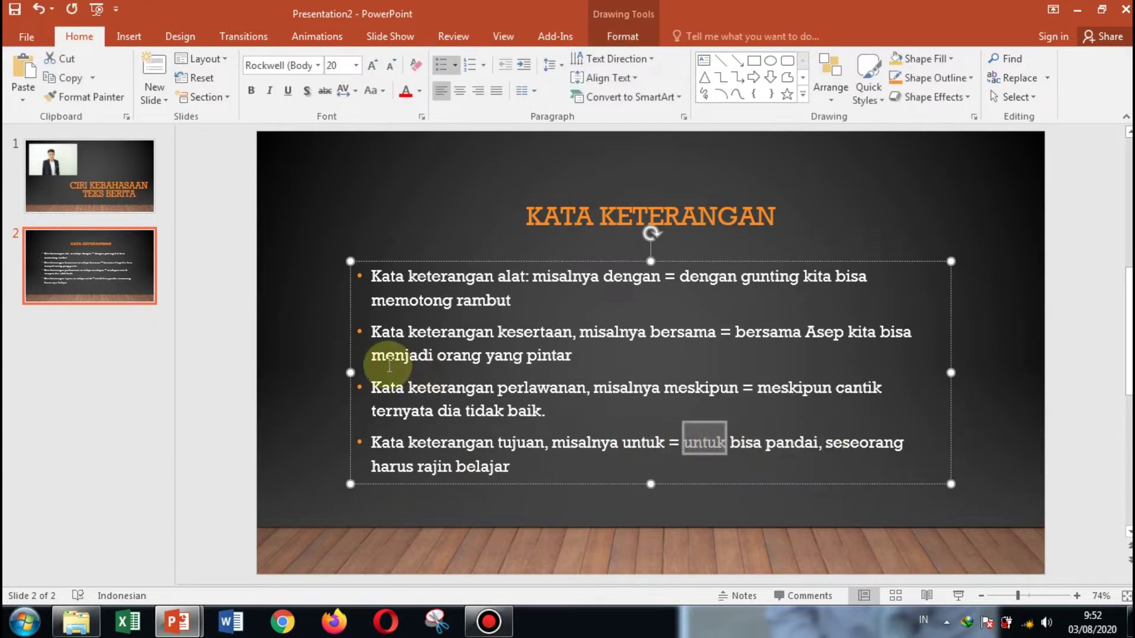
left_click(308, 407)
Insert a new slide after slide 2 and place the cursor in its body placeholder.
right_click(109, 268)
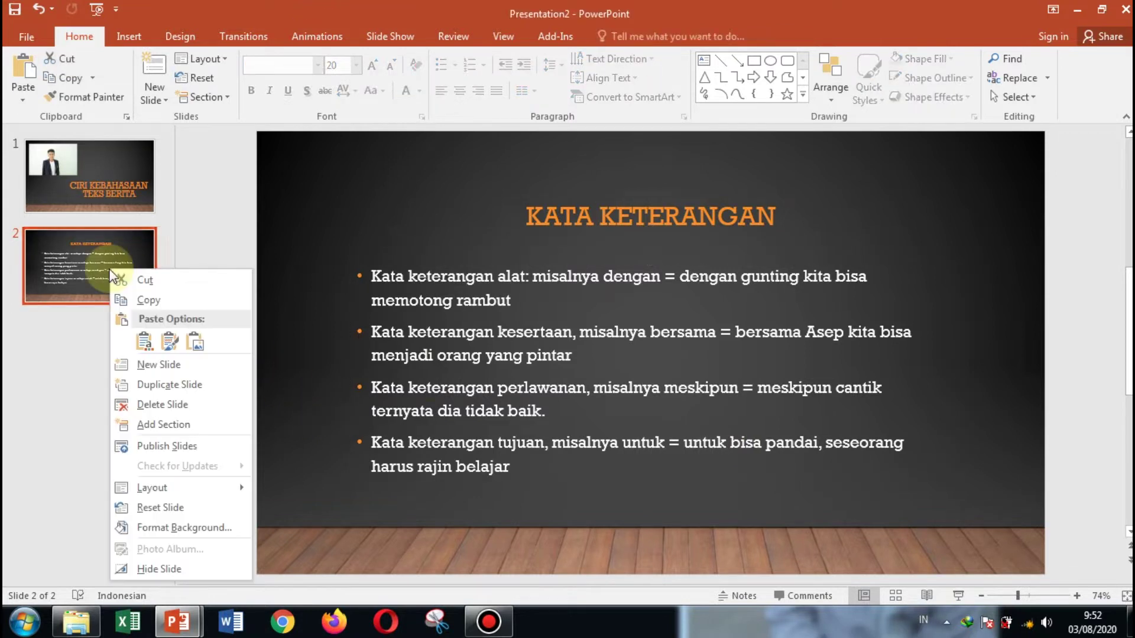
left_click(148, 363)
left_click(435, 290)
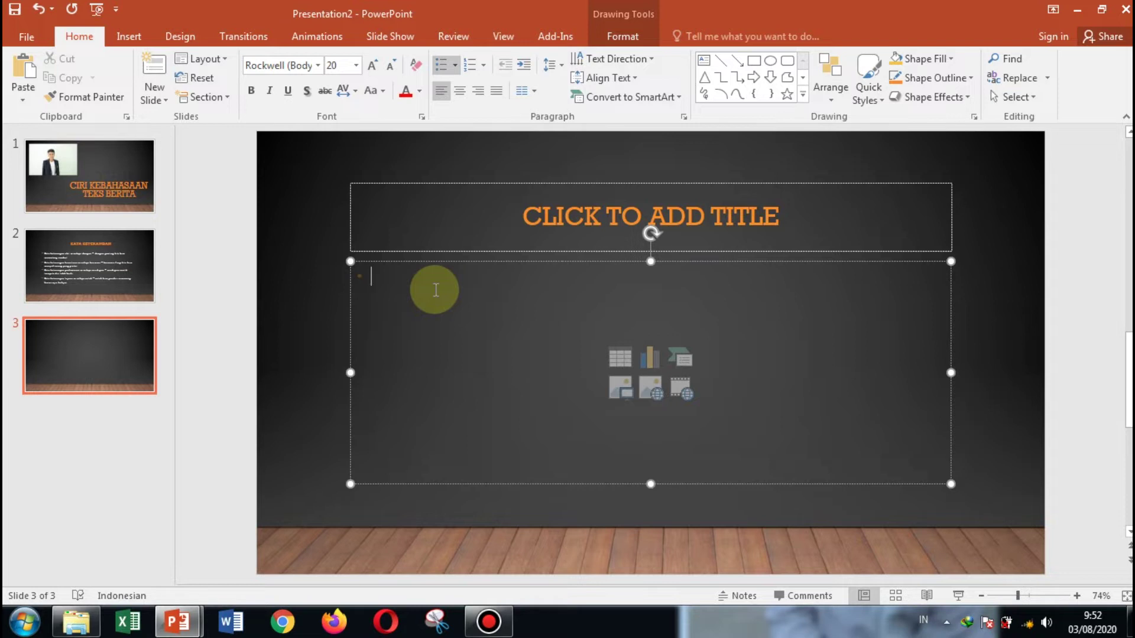
Write the bullet 'Kata keterangan sebab, misalnya karena = karena dia penakut, dia hanya bisa diam' and begin the akibat bullet.
type("Kata keterangan sebab")
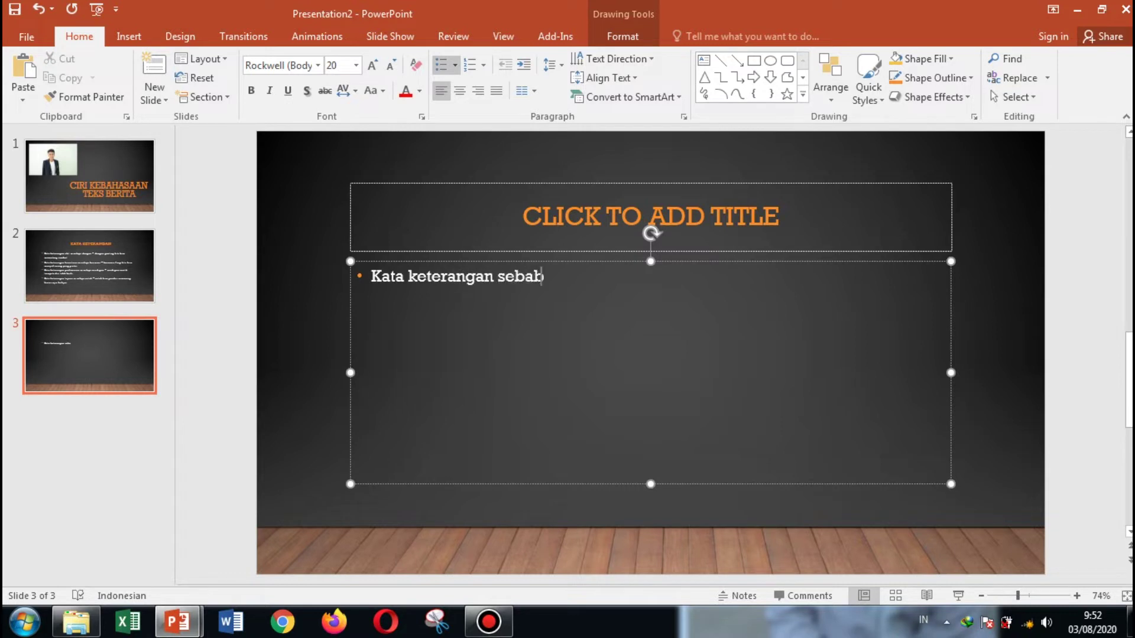
type(", misalnya karena = ")
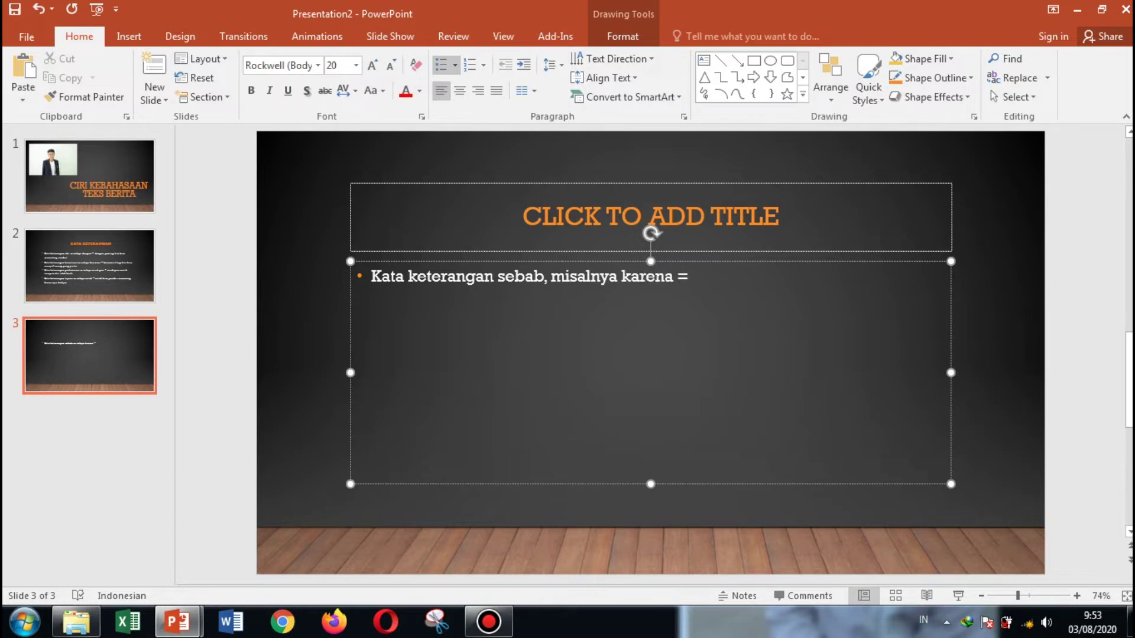
type("karena dia penakut, dia hanya bisa diam")
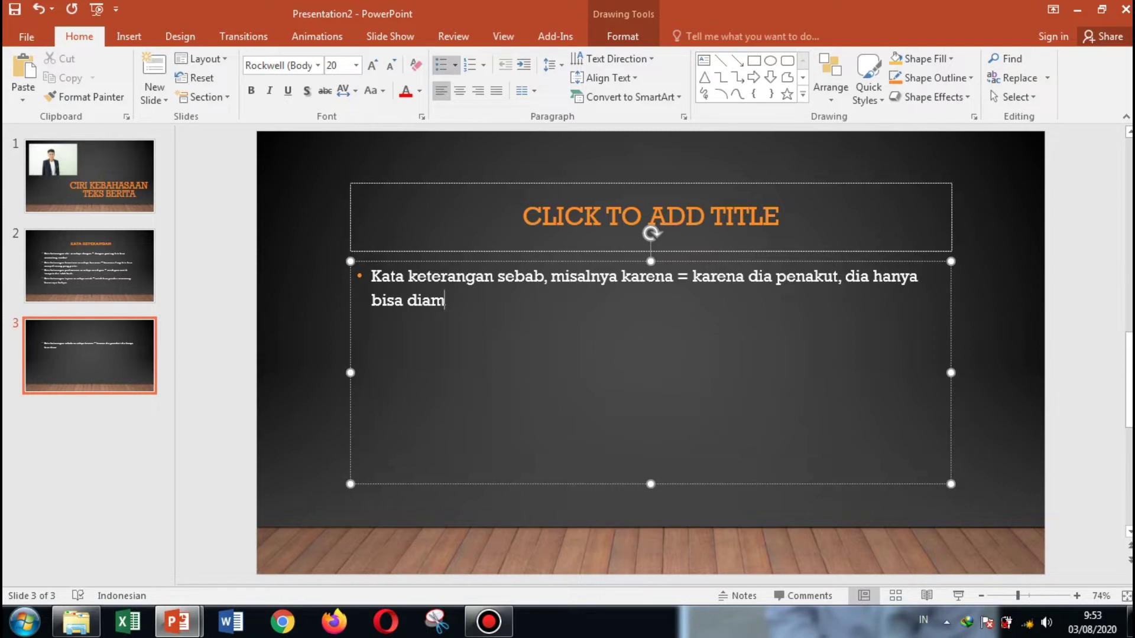
key("Return")
type("Kata keterang")
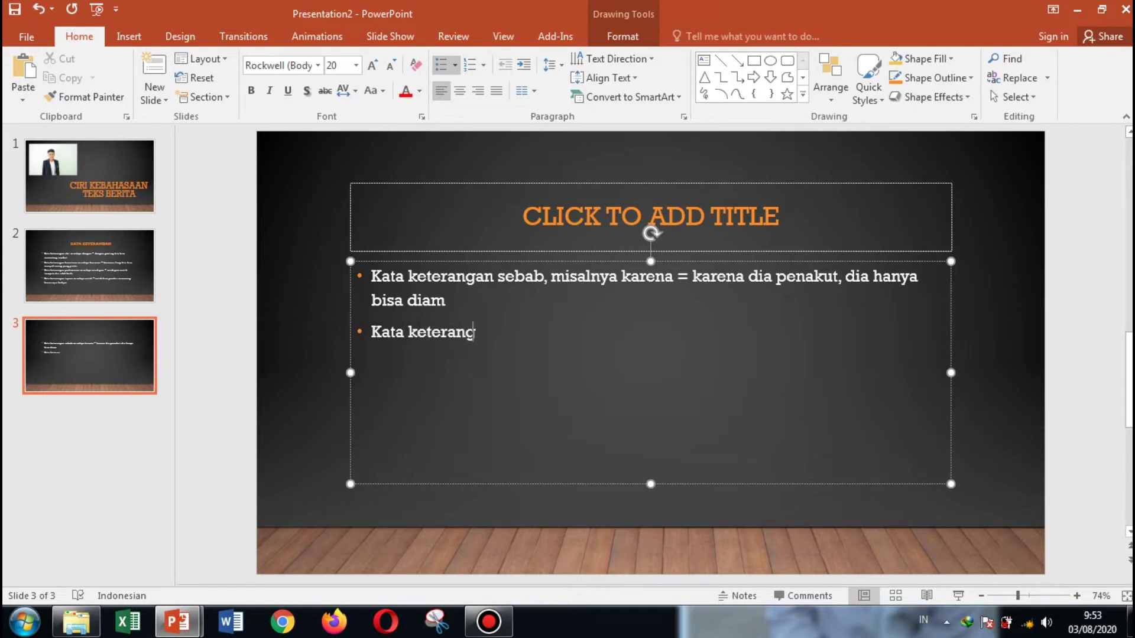
type("an akibat")
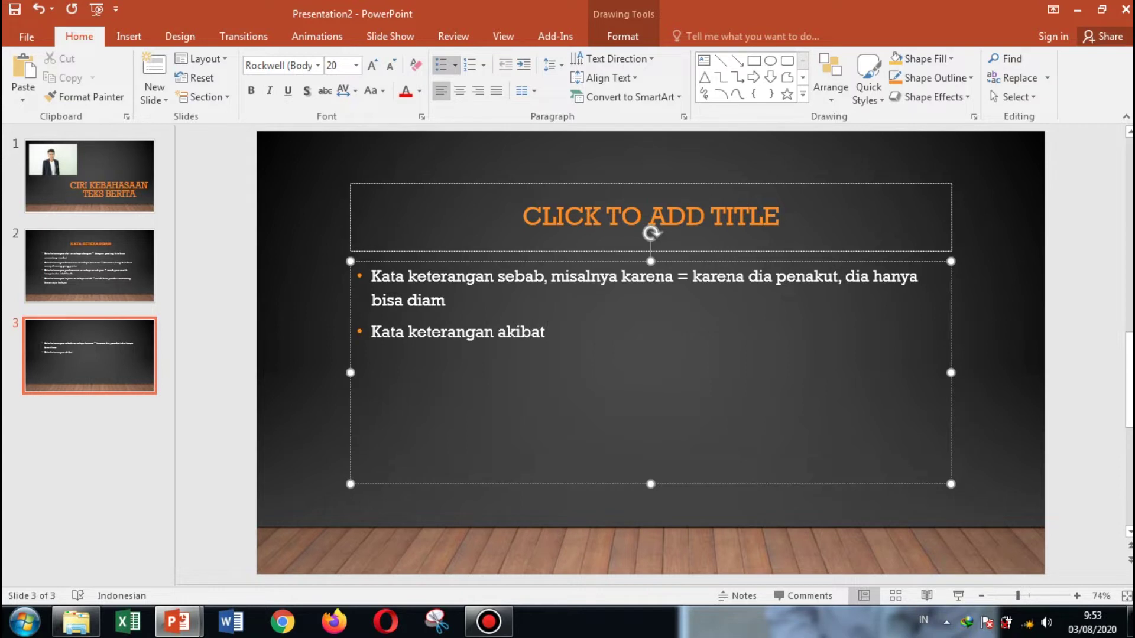
type(", misalnya maka,")
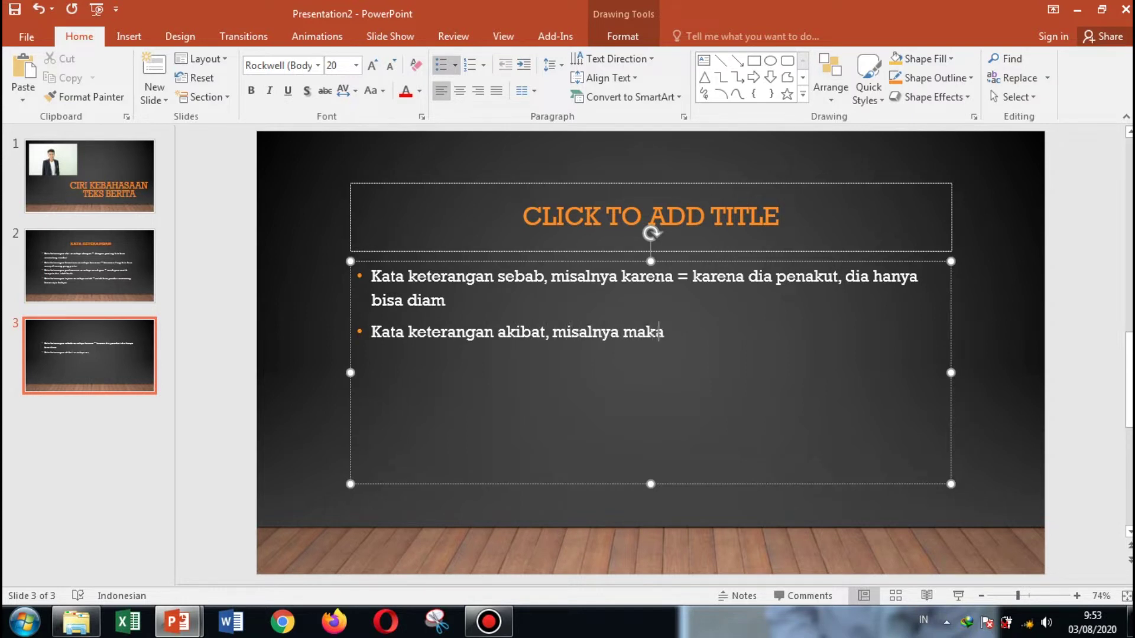
Finish the akibat example as 'maka = dia malas belajar, maka nilai ulangannya jelek'.
key("BackSpace")
key("BackSpace")
type("= dia terjatuh")
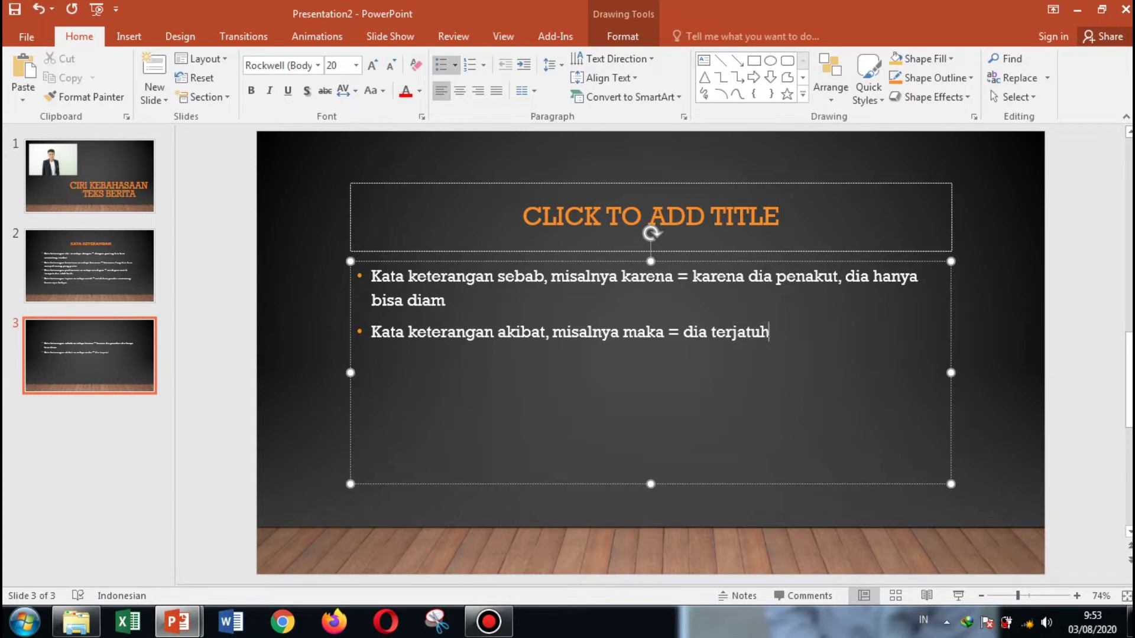
key("BackSpace")
key("BackSpace")
key("BackSpace")
key("BackSpace")
key("BackSpace")
key("BackSpace")
key("BackSpace")
key("BackSpace")
type("malas belajar,")
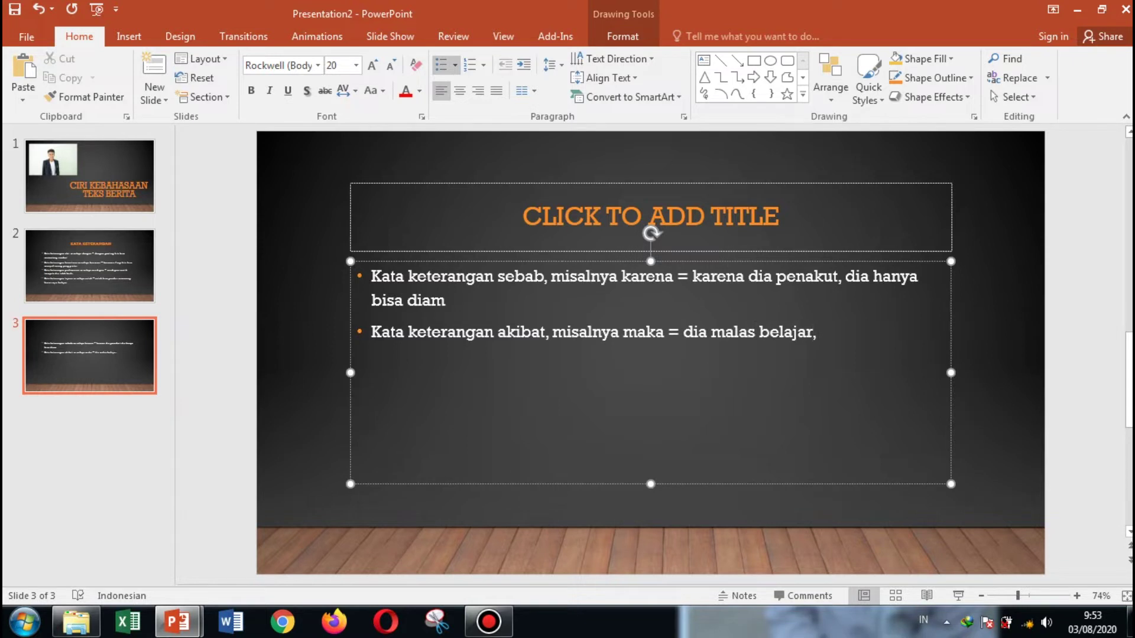
key("BackSpace")
type(", maka nilai ulan")
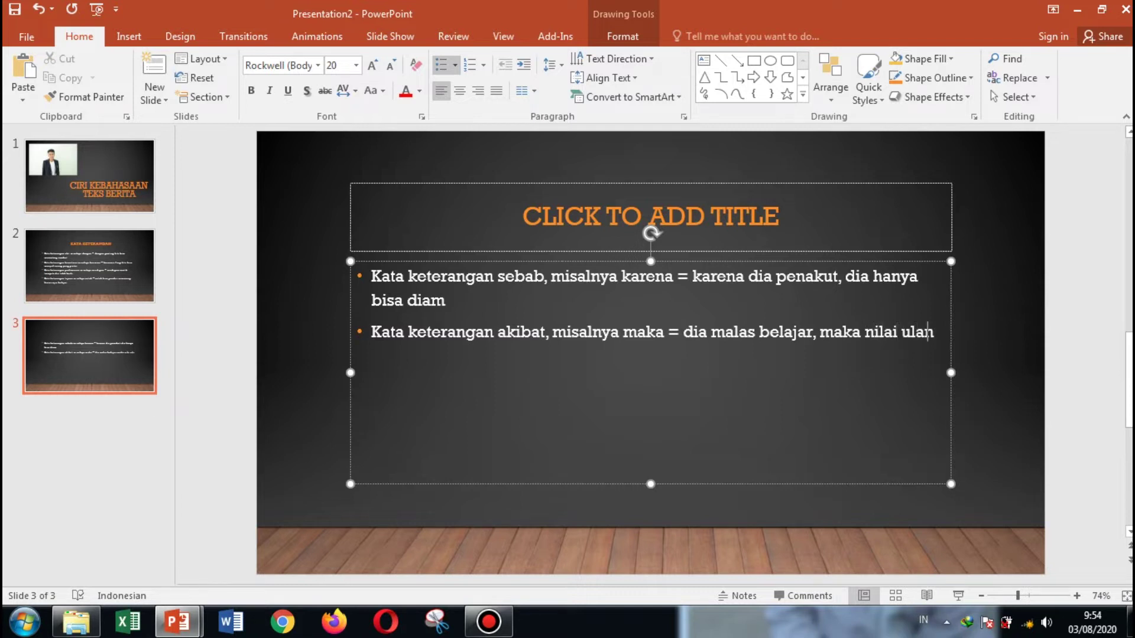
type("gannya jelek")
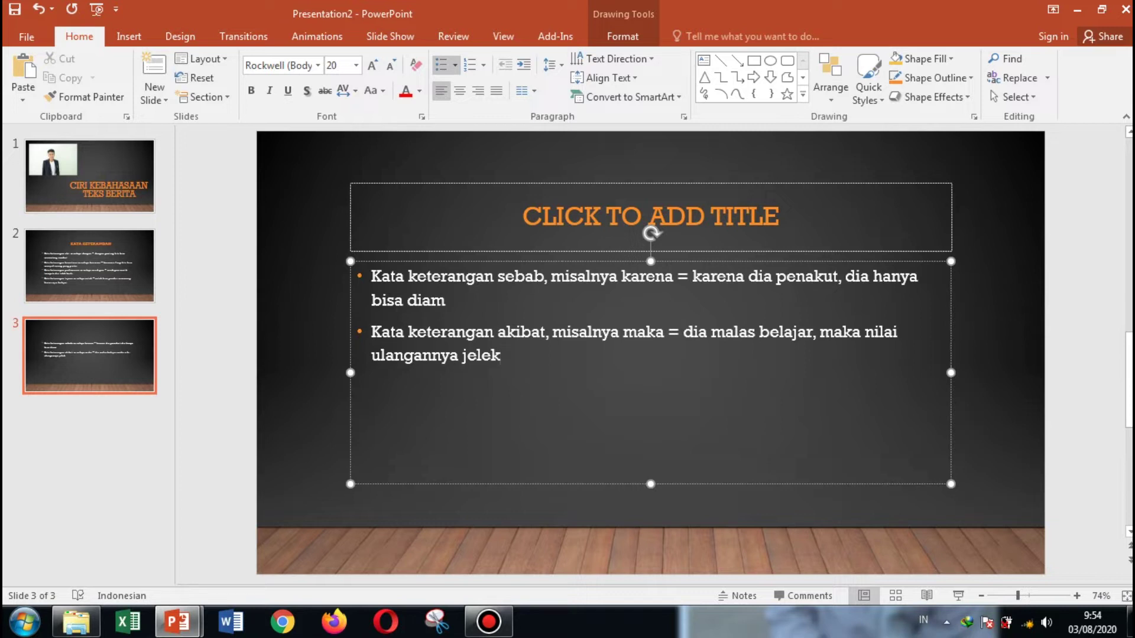
Start a new bullet 'Kata keterangan waktu, misalnya kemarin, besok ='.
key("Return")
key("BackSpace")
type("Kata keterangan")
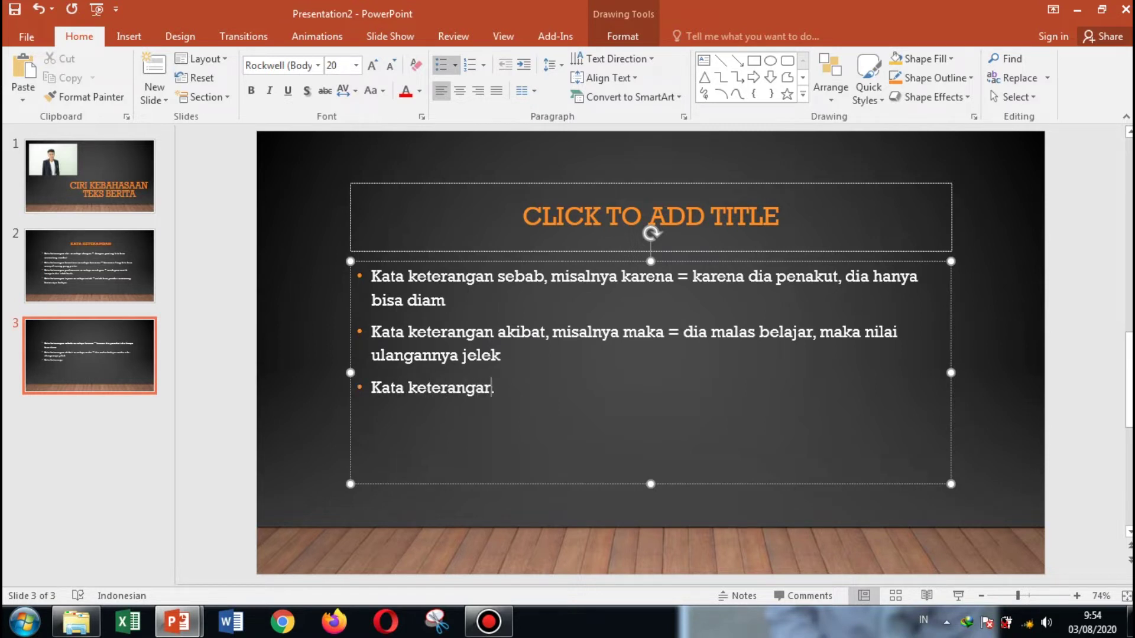
type(" waktu, misalnya kemarin")
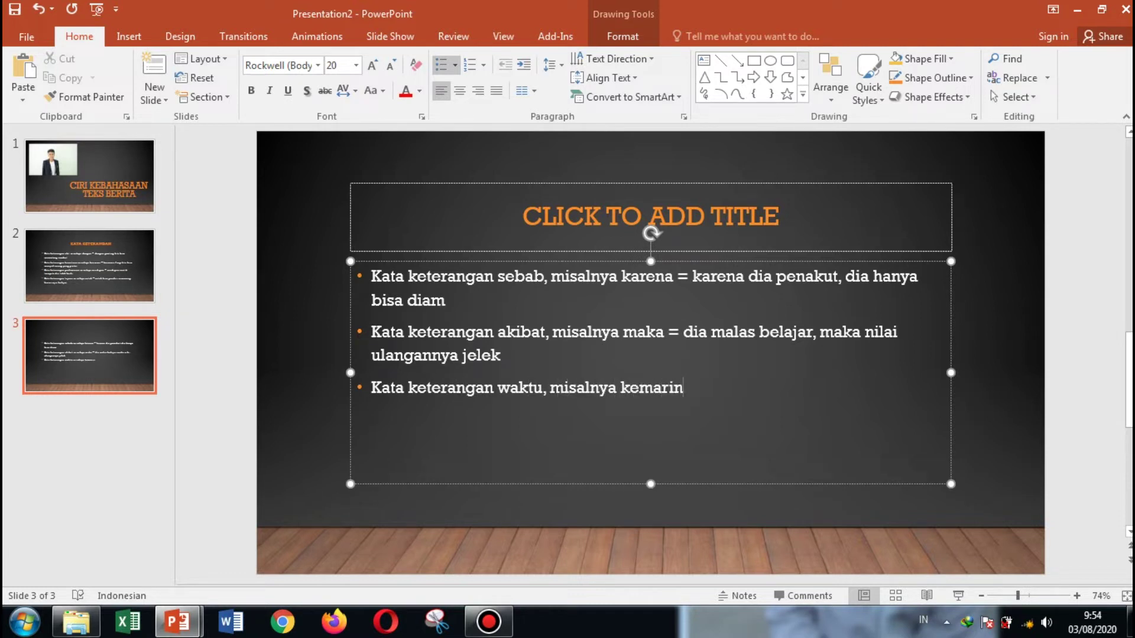
type(", besok =")
Complete the waktu example with 'besok adalah hari ulang tahunku' and add a new bullet.
type("besok ada")
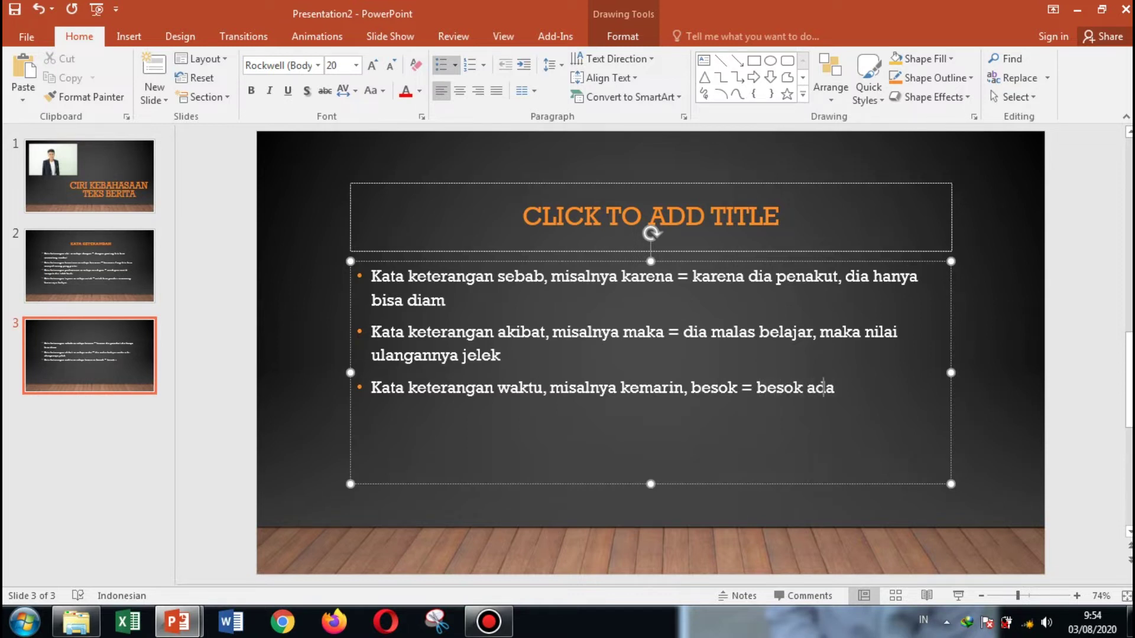
type("lah hari ulan")
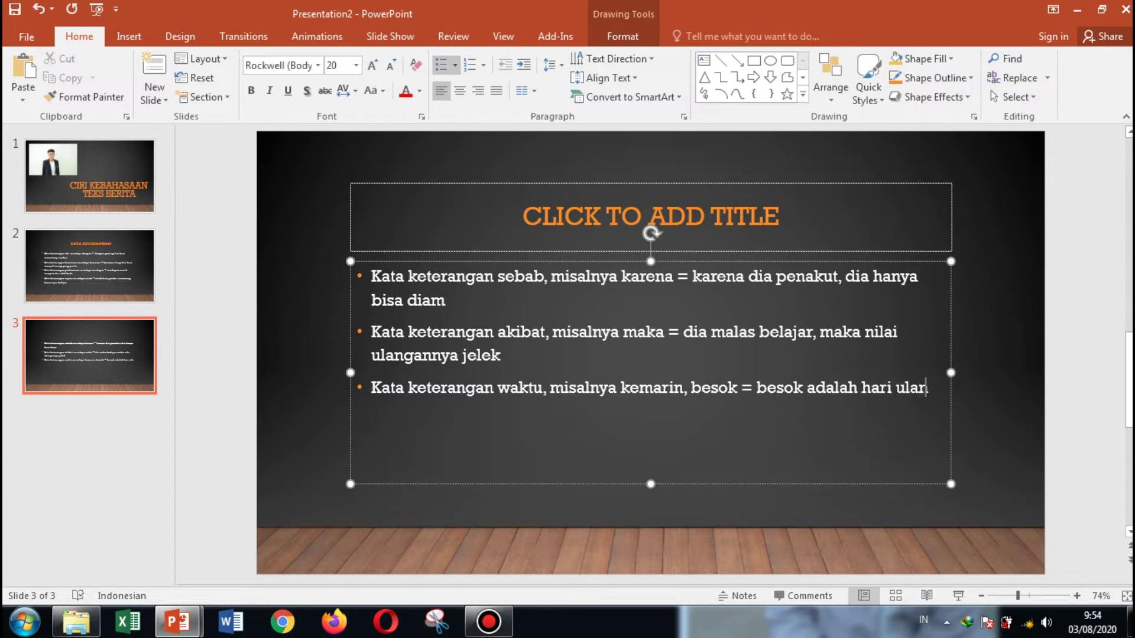
type("g tahunku")
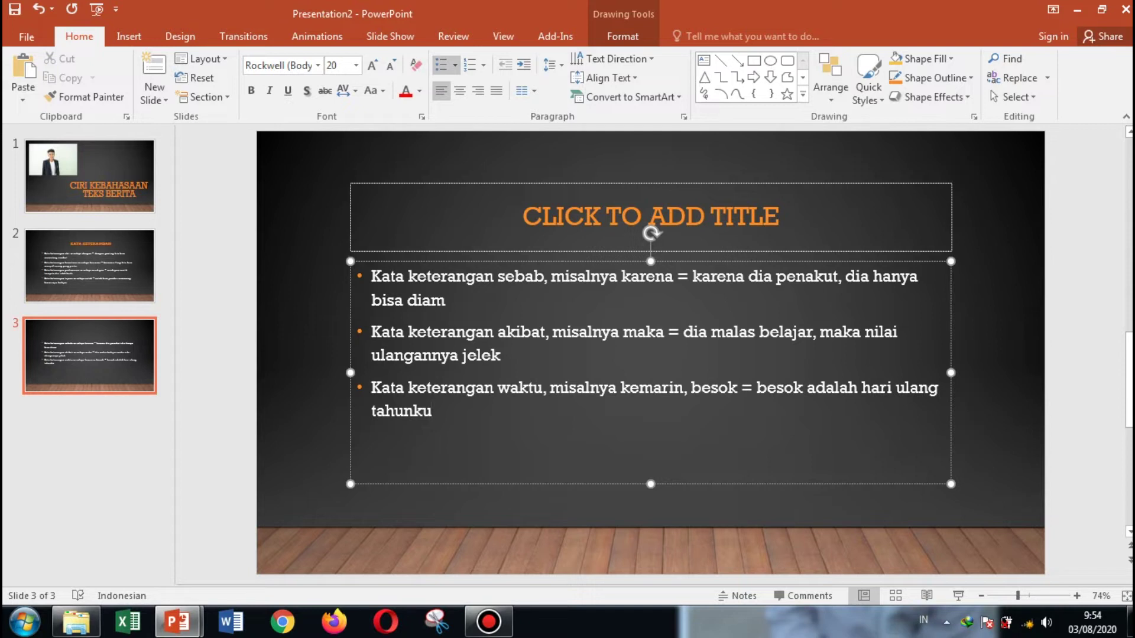
key("Return")
Type the bullet 'Kata keterangan tempat, misalnya sana, sini = ada kebakaran di sana'.
type("Kata keterangan tem")
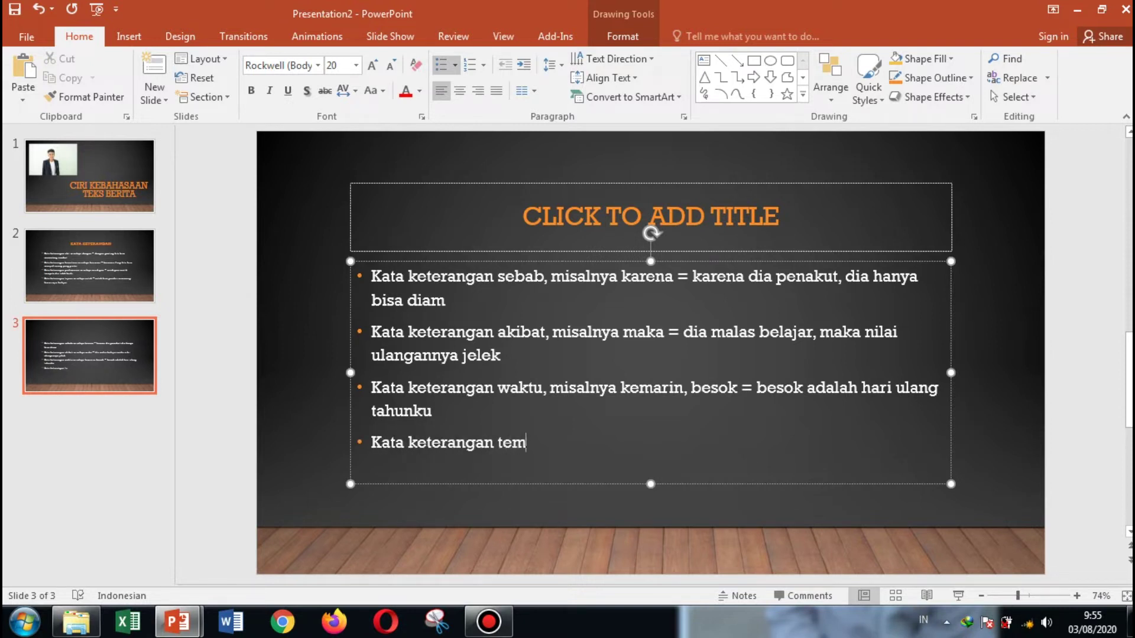
type("pat, misaln")
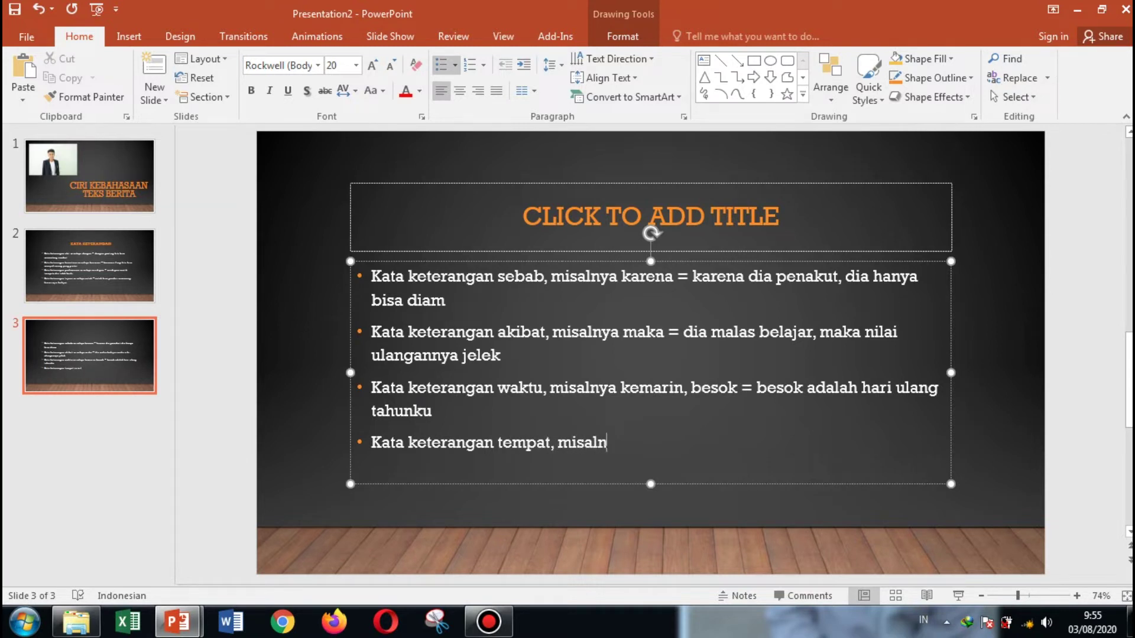
type("ya sana, si")
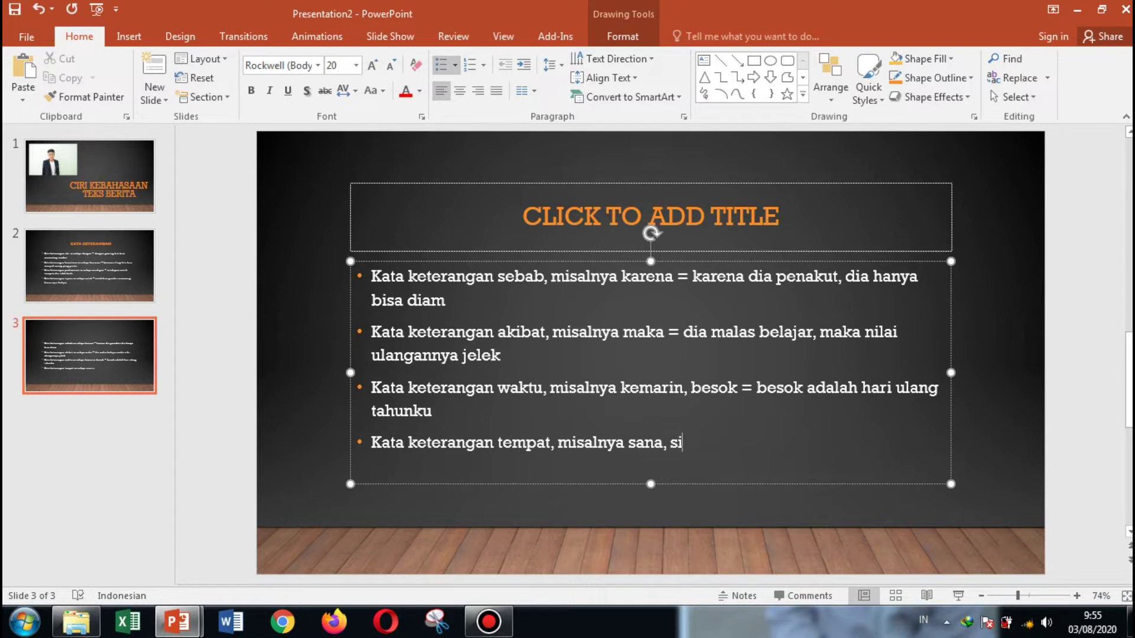
type("ni,")
key("BackSpace")
key("BackSpace")
type("= ada kebakaran di sana")
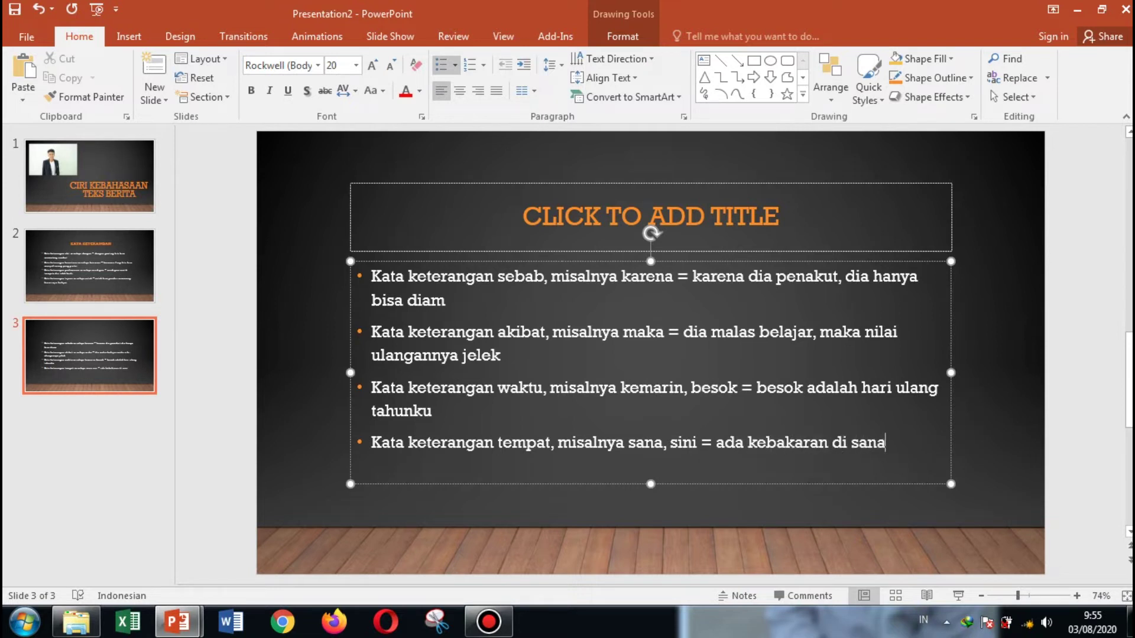